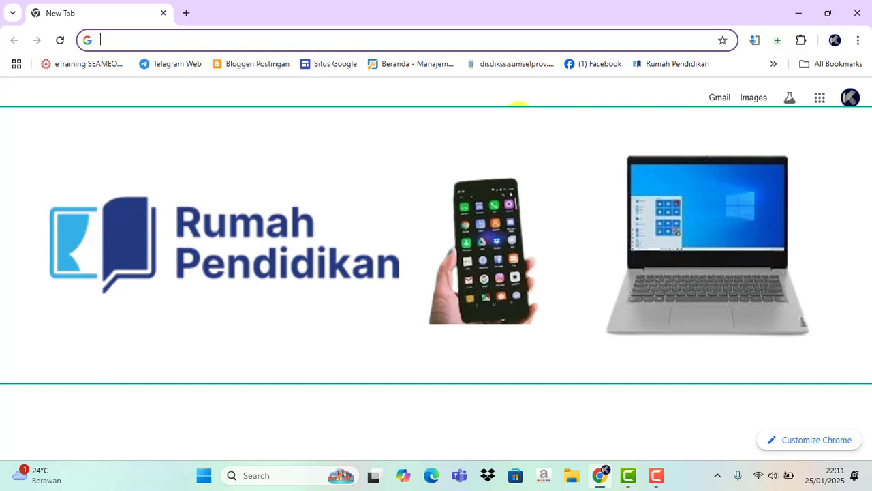
# Step: Go to the Rumah Pendidikan website at rumah.pendidikan.go.id
pyautogui.click(246, 39)
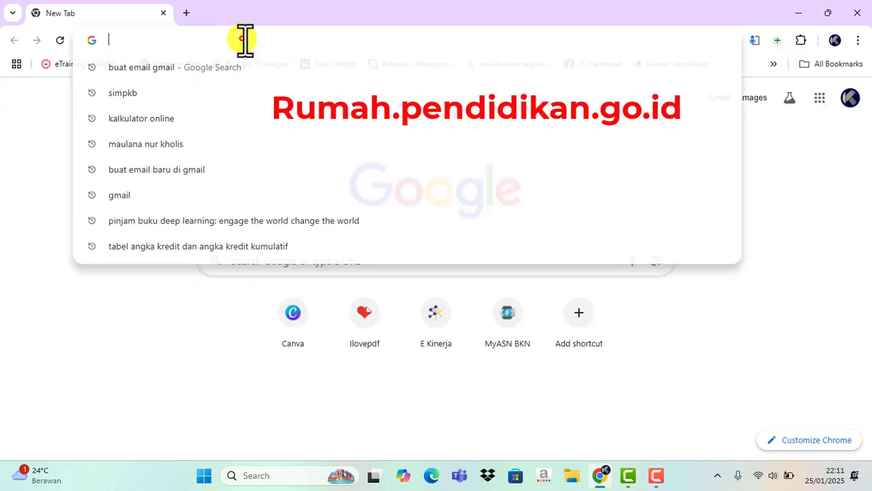
pyautogui.write('rum')
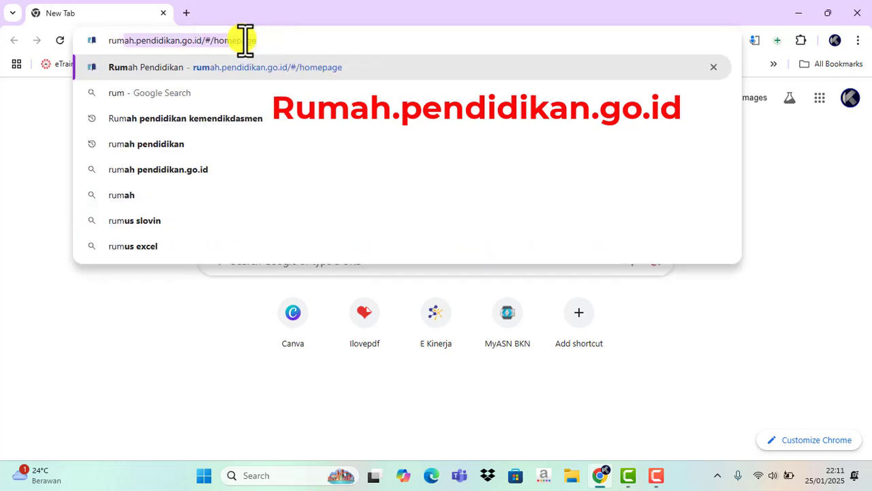
pyautogui.write('ah')
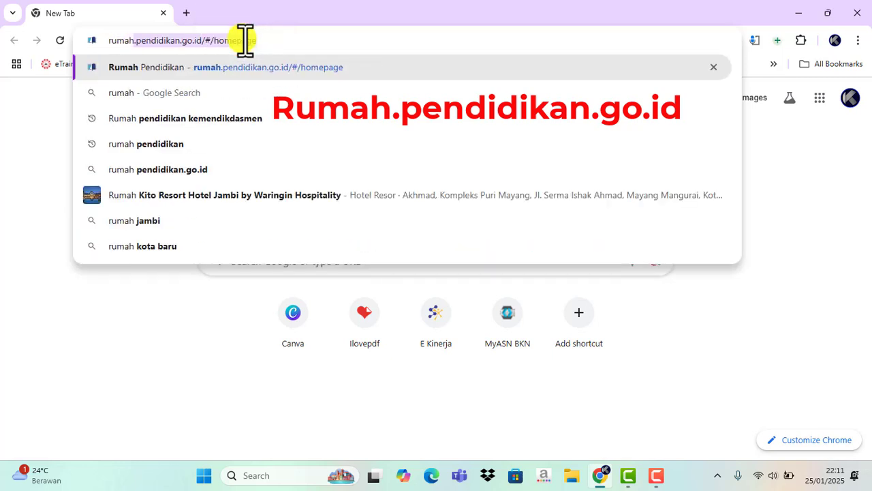
pyautogui.click(278, 45)
pyautogui.press('BackSpace')
pyautogui.press('BackSpace')
pyautogui.press('BackSpace')
pyautogui.press('BackSpace')
pyautogui.press('BackSpace')
pyautogui.press('BackSpace')
pyautogui.press('BackSpace')
pyautogui.press('BackSpace')
pyautogui.press('BackSpace')
pyautogui.press('BackSpace')
pyautogui.press('BackSpace')
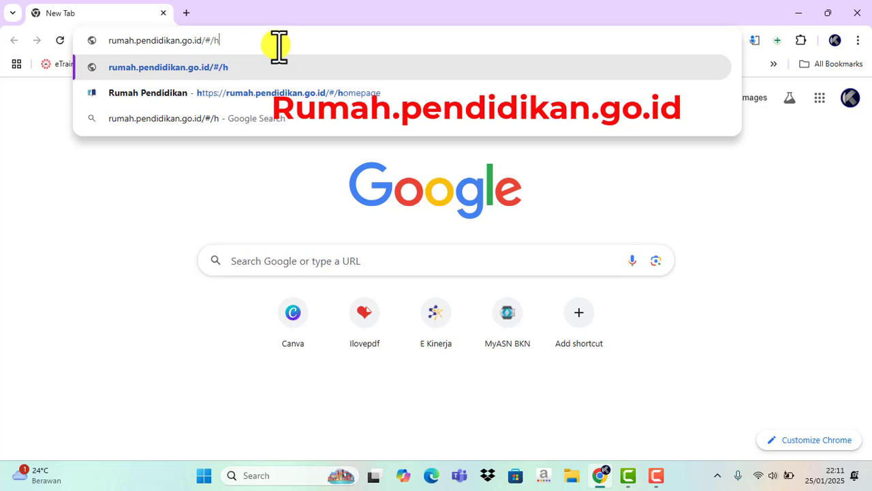
pyautogui.press('Return')
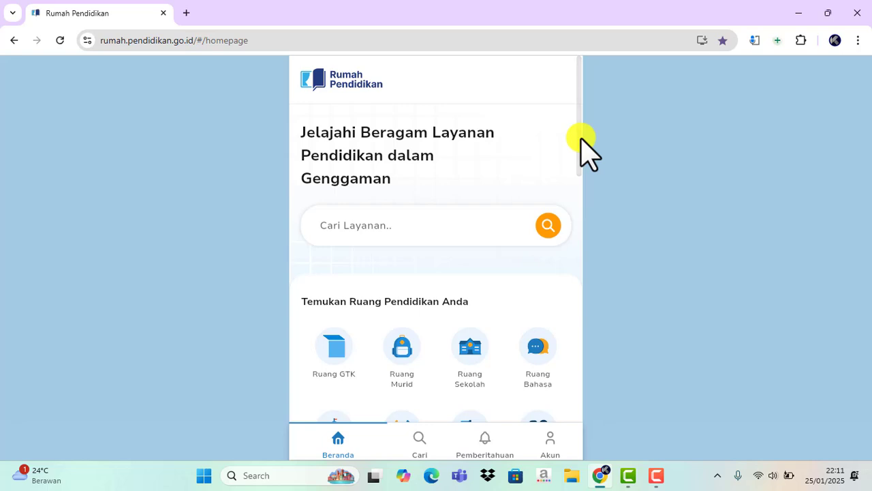
# Step: Open the Pengelolaan Kinerja service under Karir dan Kinerja in Ruang GTK
pyautogui.moveTo(580, 138); pyautogui.dragTo(581, 178)
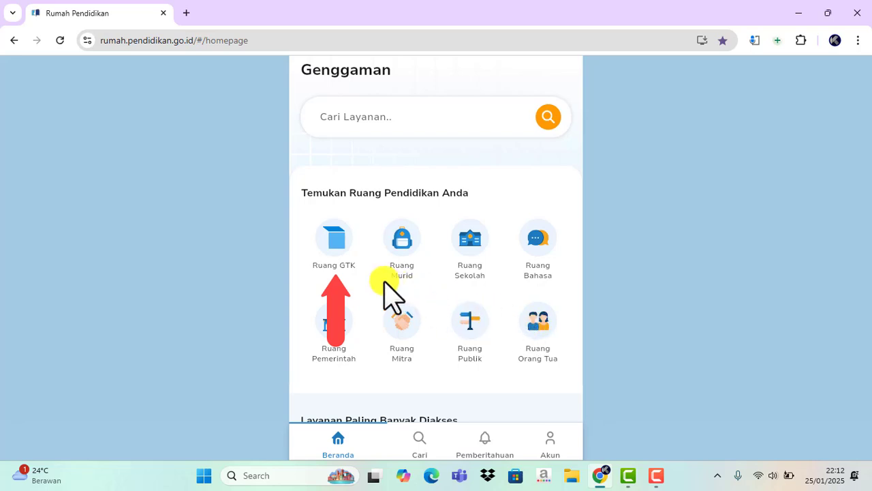
pyautogui.click(329, 238)
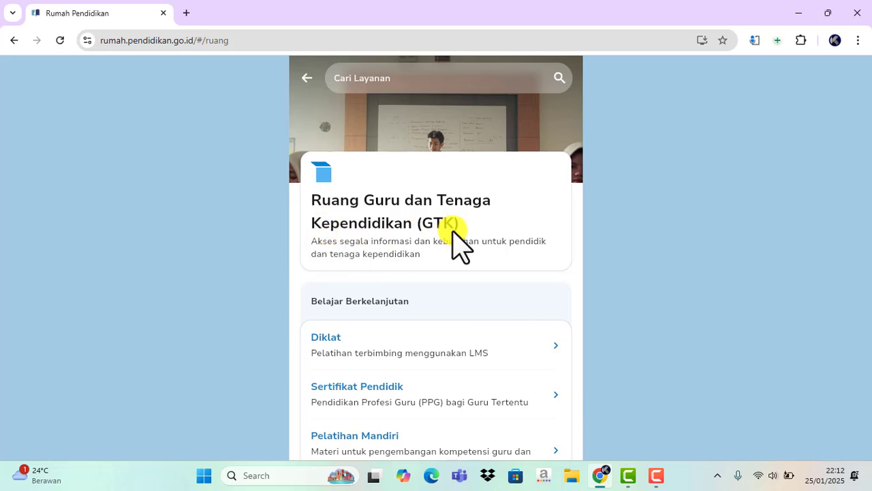
pyautogui.scroll(-2, 458, 242)
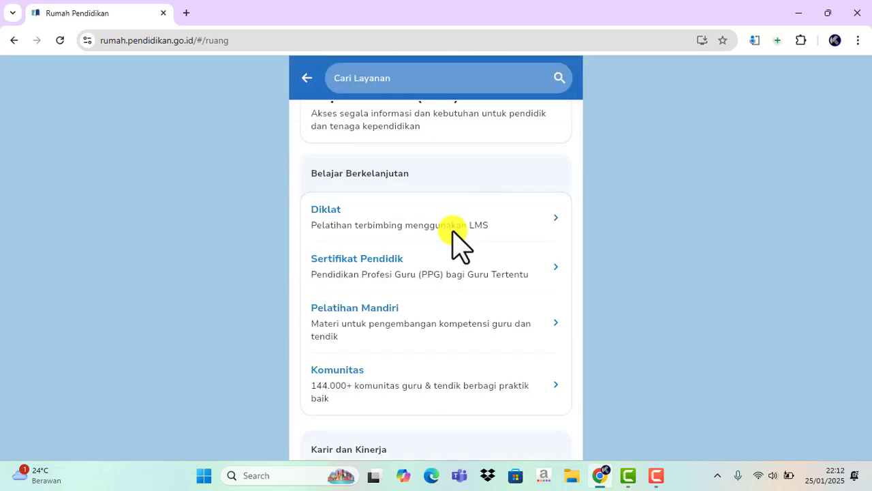
pyautogui.scroll(-2, 458, 242)
pyautogui.scroll(1, 456, 245)
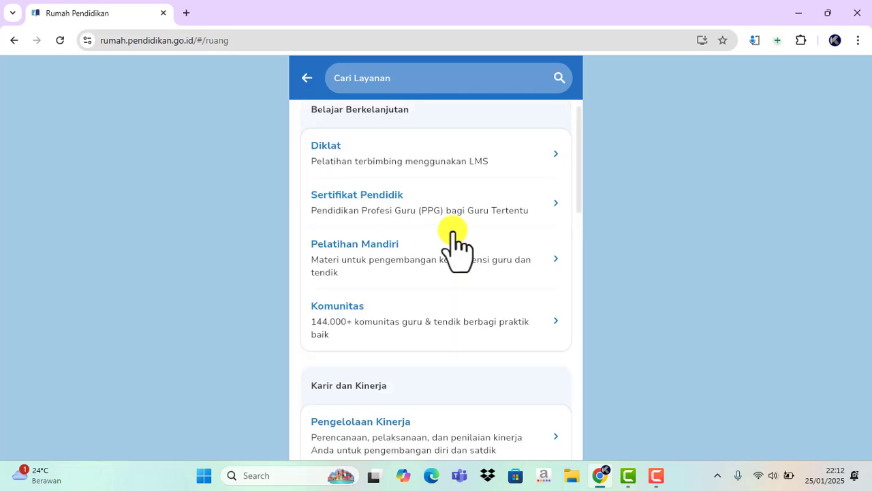
pyautogui.scroll(-2, 455, 245)
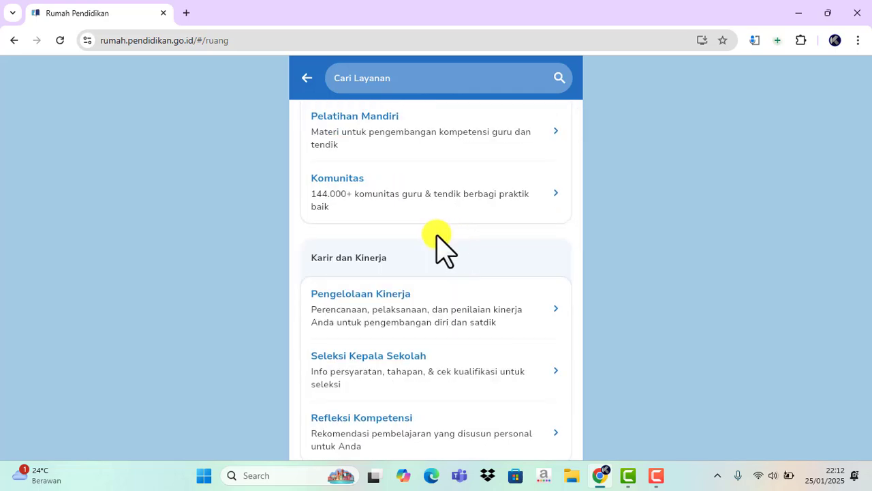
pyautogui.click(364, 308)
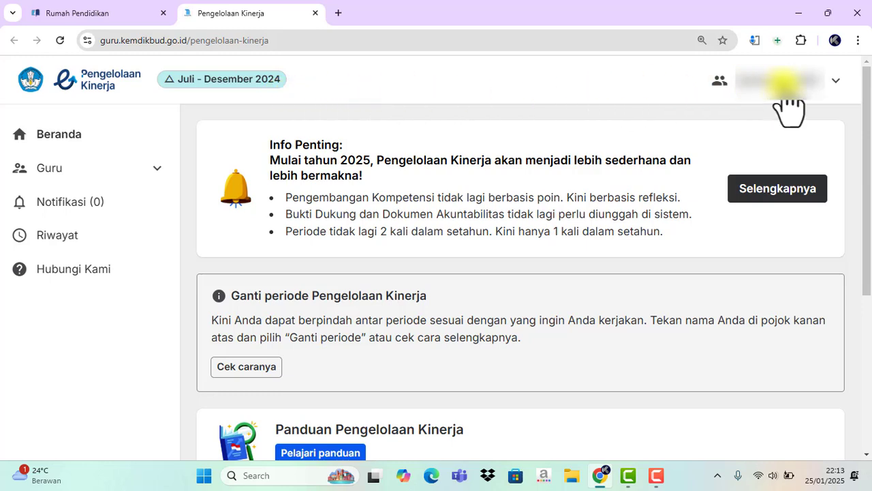
# Step: Change the Pengelolaan Kinerja period to Januari - Desember 2025
pyautogui.click(836, 80)
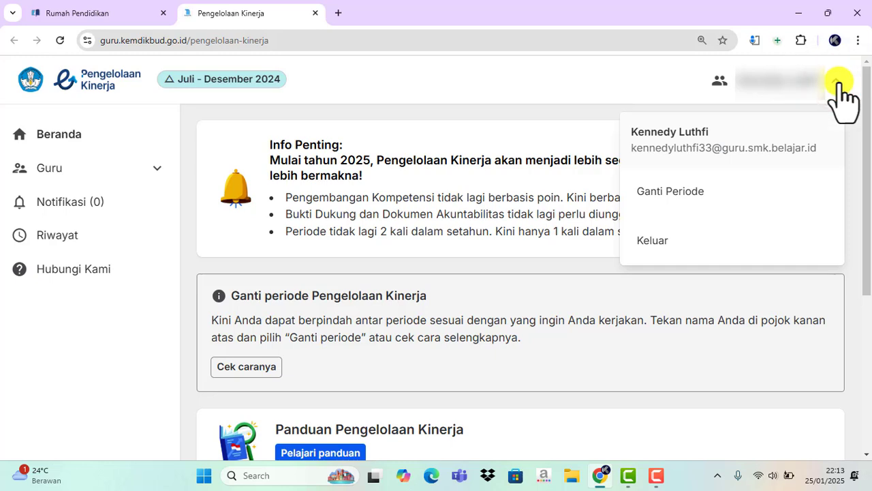
pyautogui.click(694, 192)
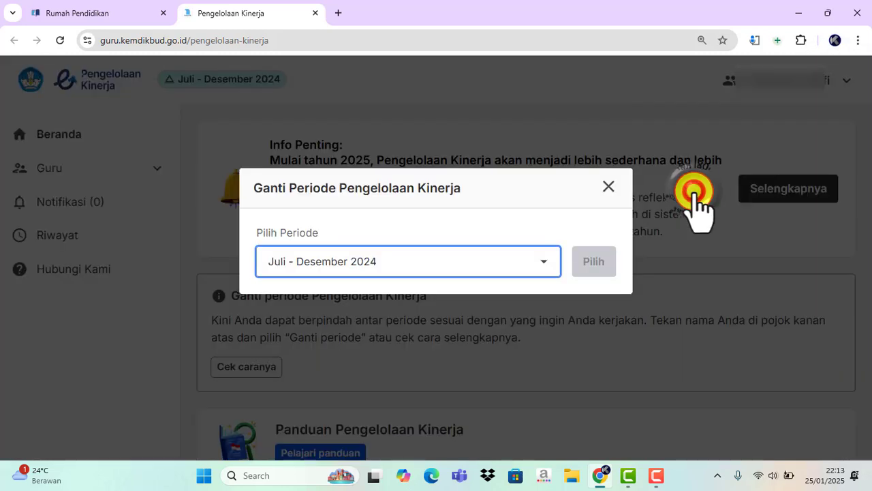
pyautogui.click(543, 264)
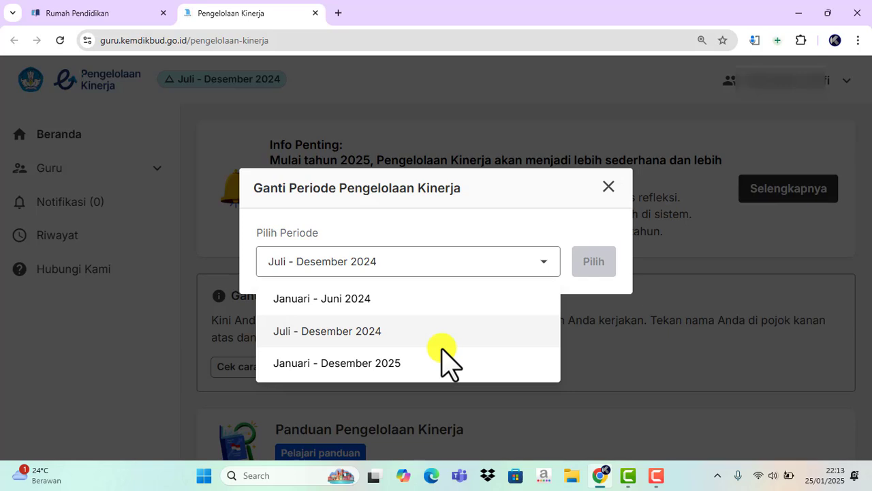
pyautogui.click(352, 365)
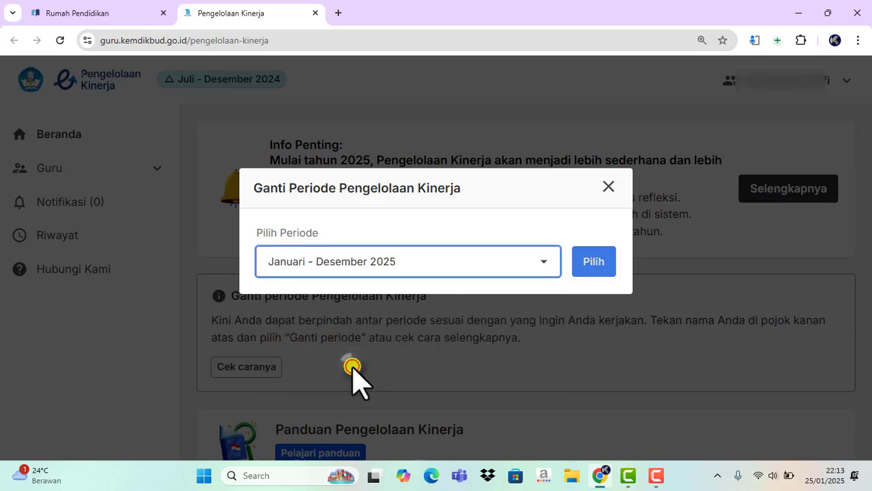
pyautogui.click(593, 265)
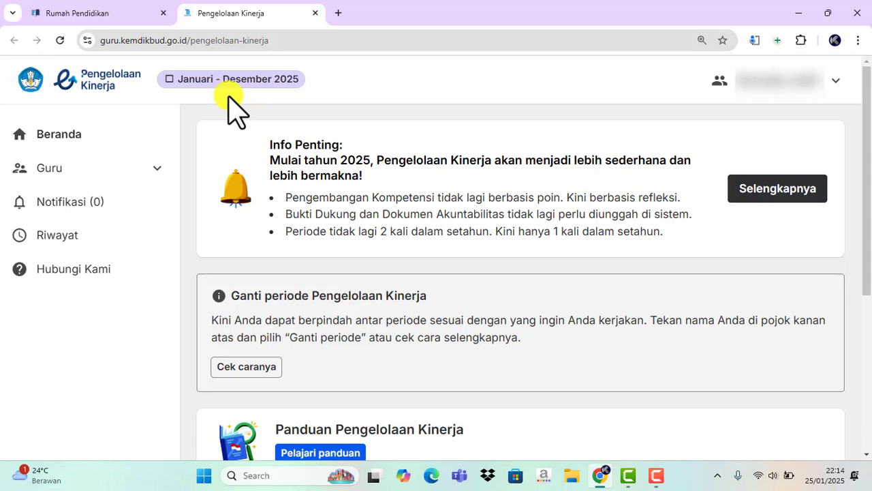
# Step: Open the teacher's performance planning form as an employee (Guru, Sebagai Pegawai) and continue the Perencanaan Kinerja
pyautogui.click(55, 176)
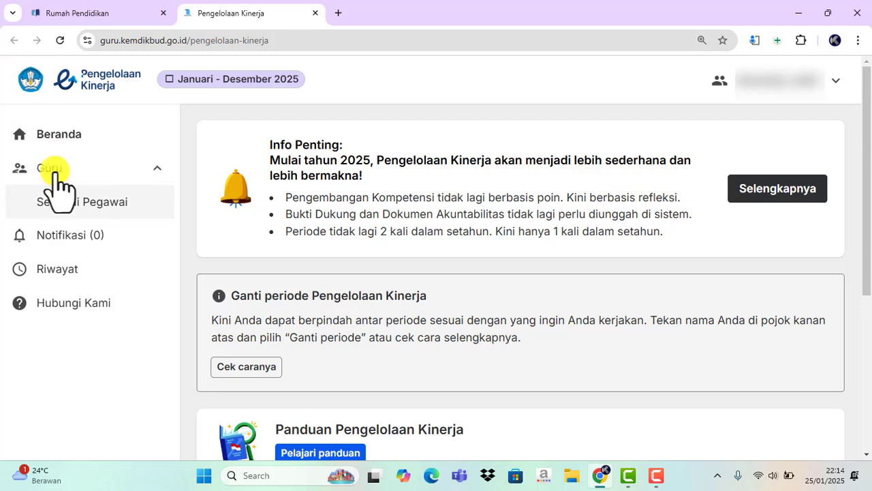
pyautogui.click(63, 202)
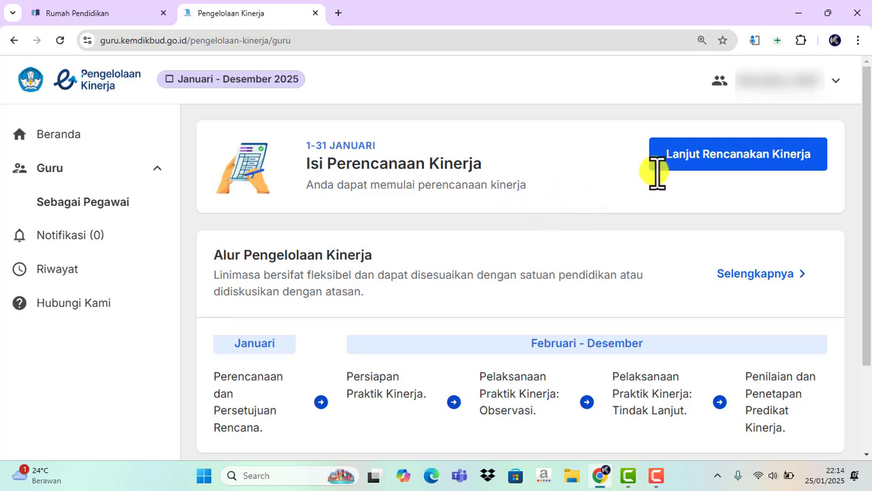
pyautogui.click(711, 170)
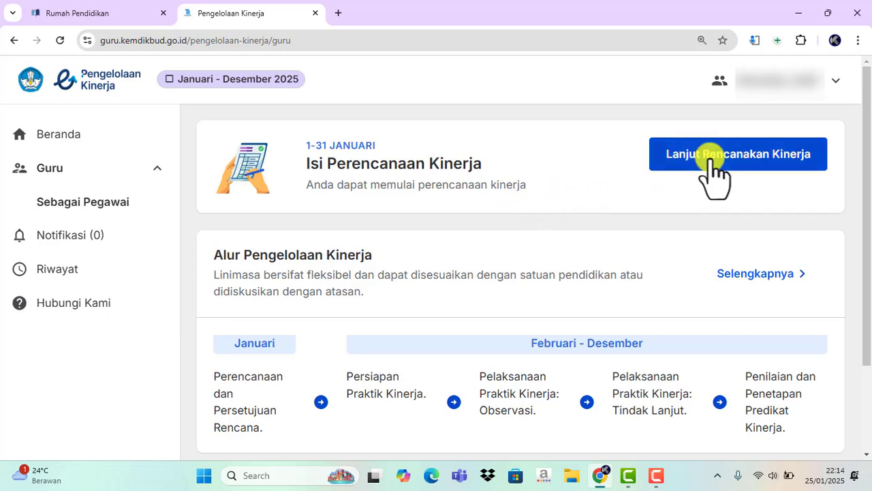
pyautogui.click(710, 158)
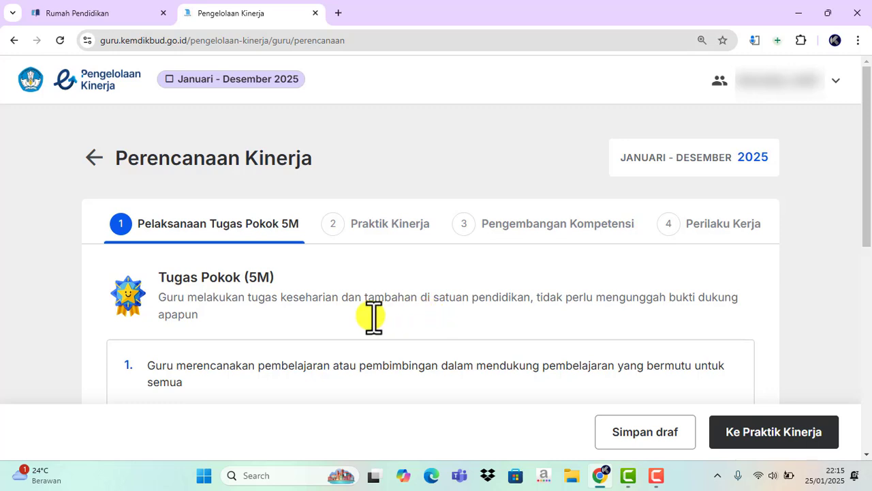
# Step: Review the main duties listed under Tugas Pokok (5M), through to the optional additional duty in item 5.1
pyautogui.scroll(-1, 265, 333)
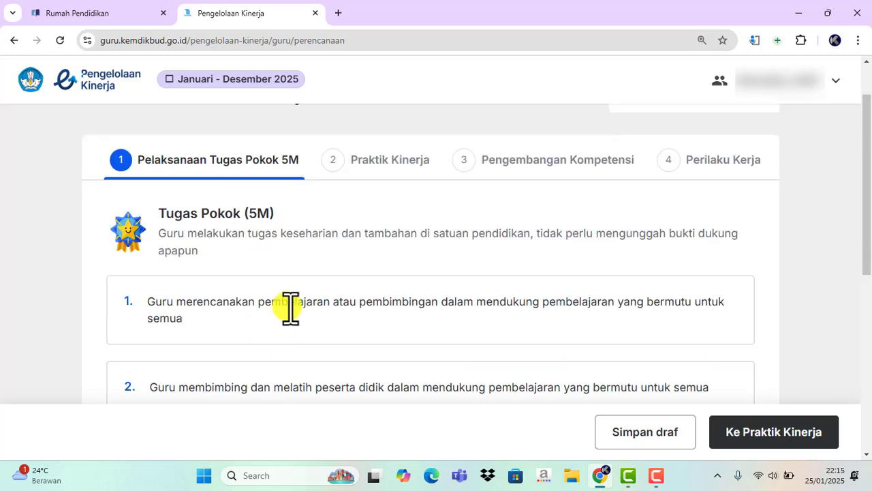
pyautogui.scroll(-1, 291, 308)
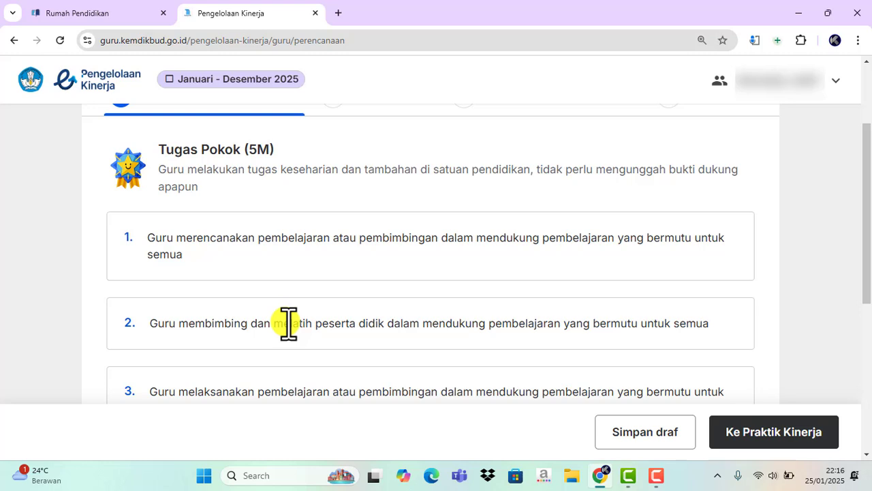
pyautogui.scroll(-1, 289, 323)
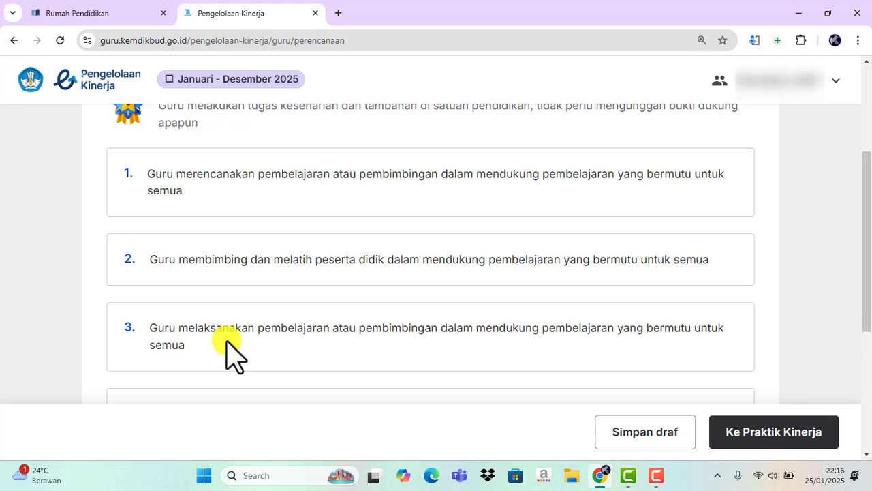
pyautogui.scroll(-1, 231, 351)
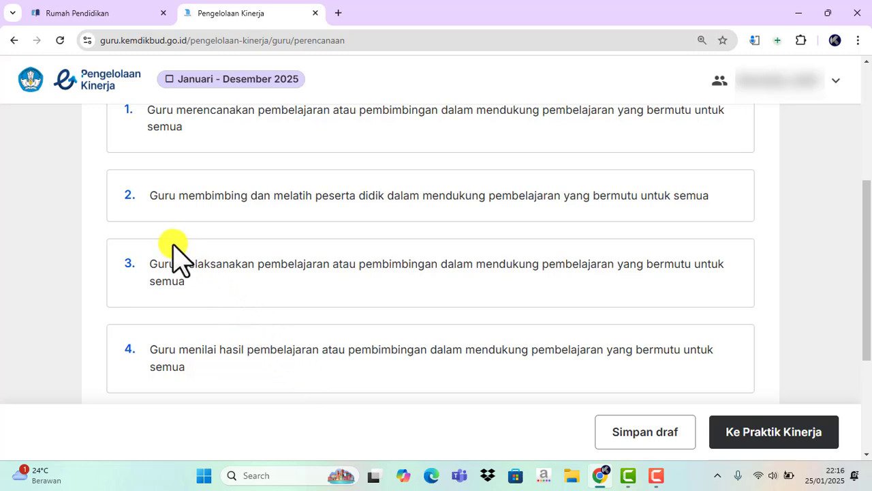
pyautogui.scroll(1, 175, 253)
pyautogui.scroll(-1, 175, 253)
pyautogui.scroll(-3, 175, 244)
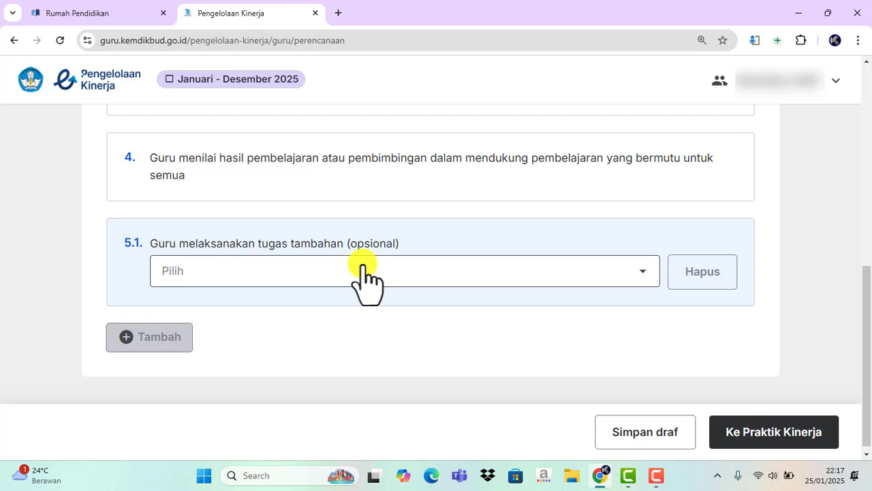
# Step: Set additional duty 5.1 to the Wali Kelas option for SMP, SMA, SMK
pyautogui.click(643, 273)
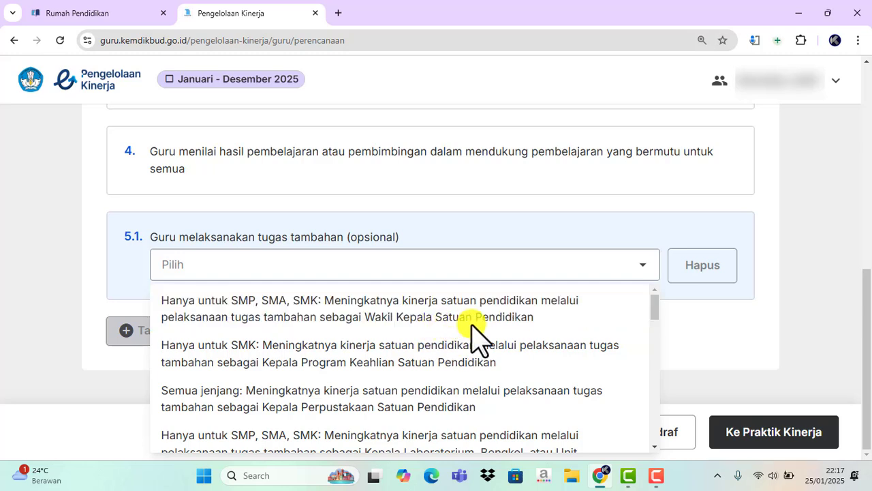
pyautogui.moveTo(654, 308); pyautogui.dragTo(656, 410)
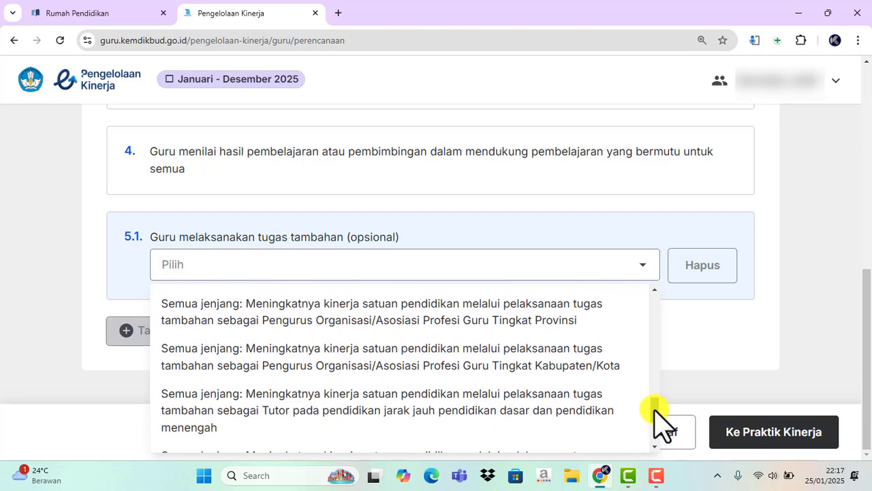
pyautogui.moveTo(656, 411); pyautogui.dragTo(655, 407)
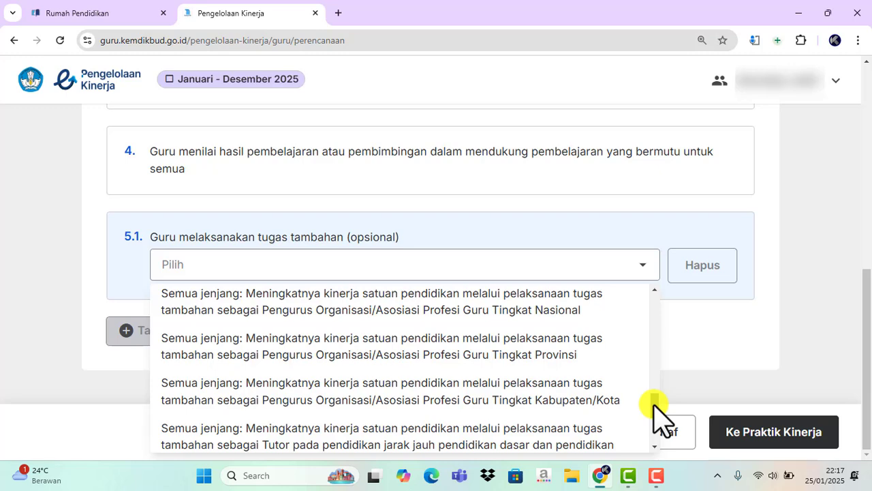
pyautogui.moveTo(653, 403); pyautogui.dragTo(654, 315)
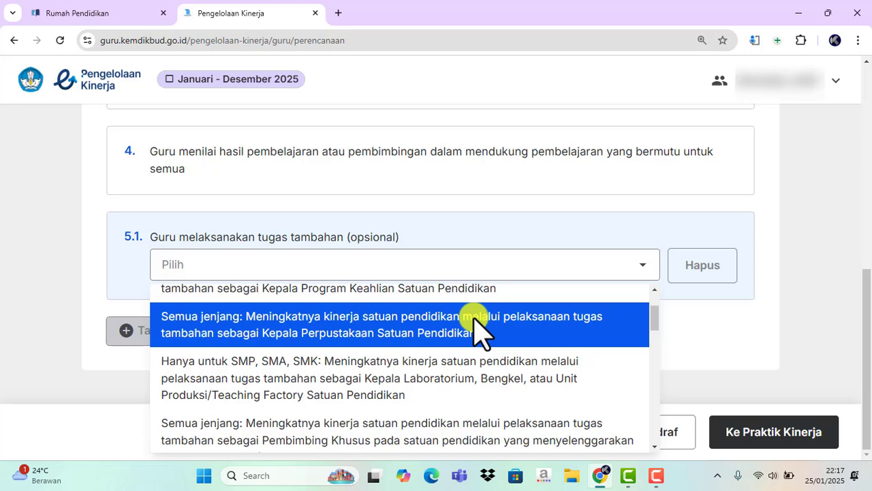
pyautogui.scroll(-2, 480, 330)
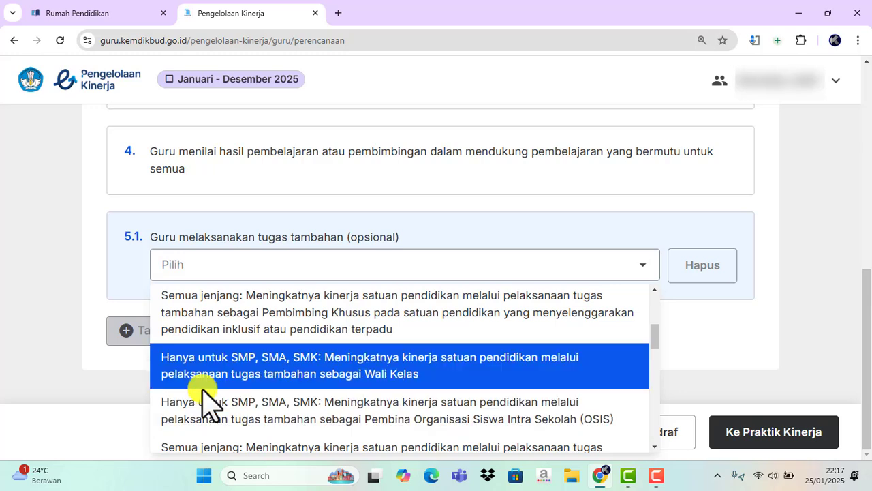
pyautogui.click(261, 382)
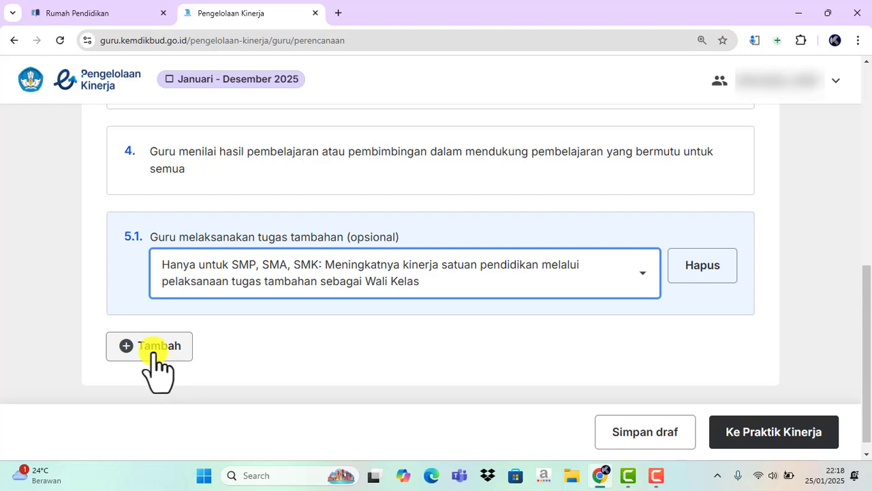
# Step: Add a second additional duty and set it to the Semua jenjang option for Kepala Perpustakaan Satuan Pendidikan
pyautogui.click(153, 345)
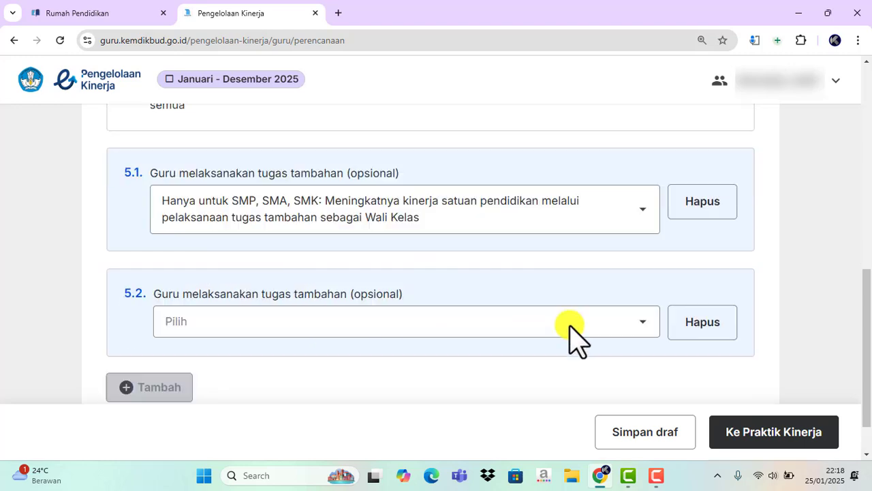
pyautogui.click(641, 326)
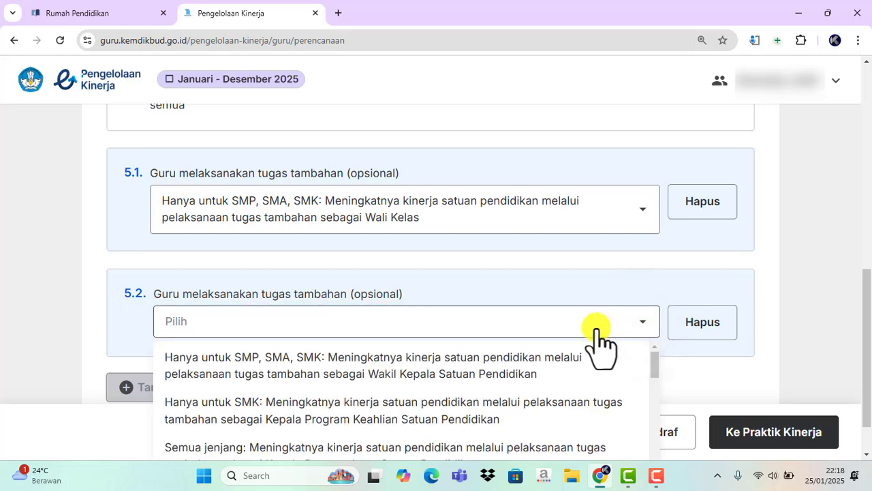
pyautogui.scroll(-1, 599, 343)
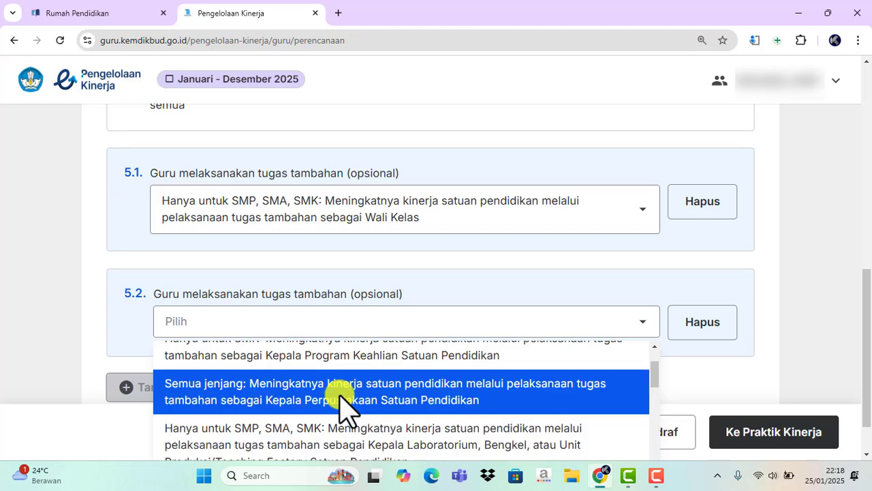
pyautogui.click(341, 394)
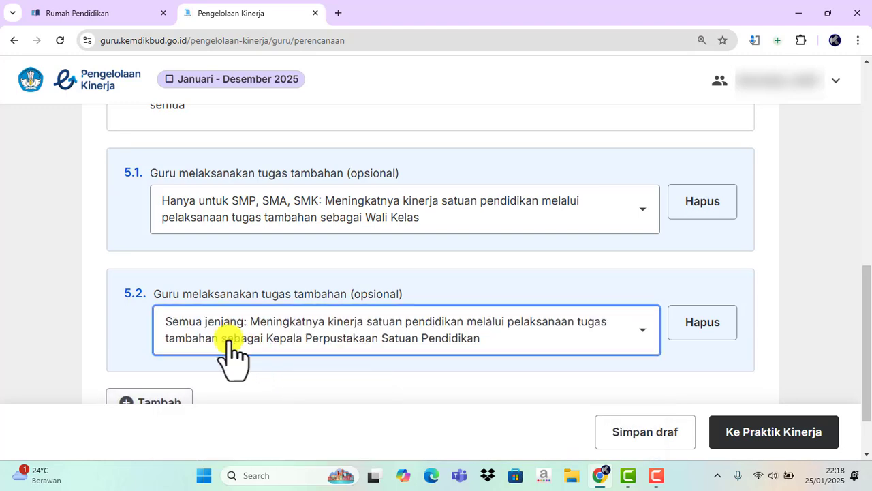
# Step: Add a third additional duty entry and remove it again
pyautogui.scroll(-1, 229, 356)
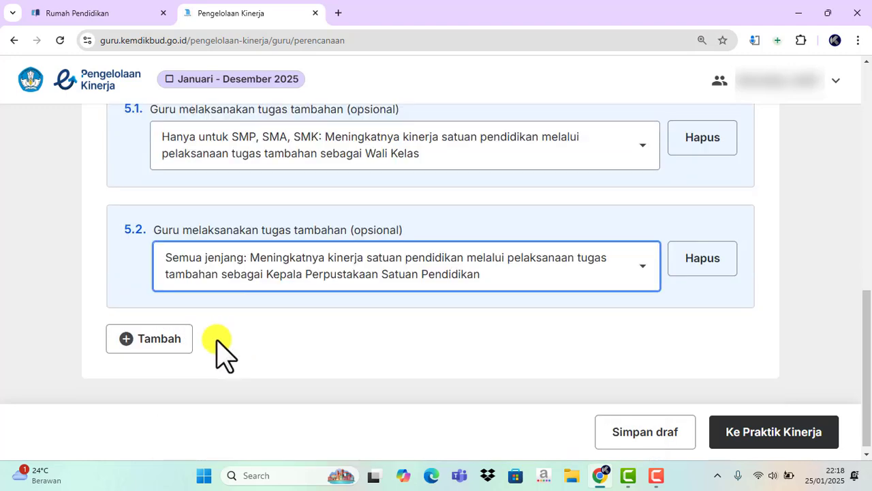
pyautogui.click(144, 339)
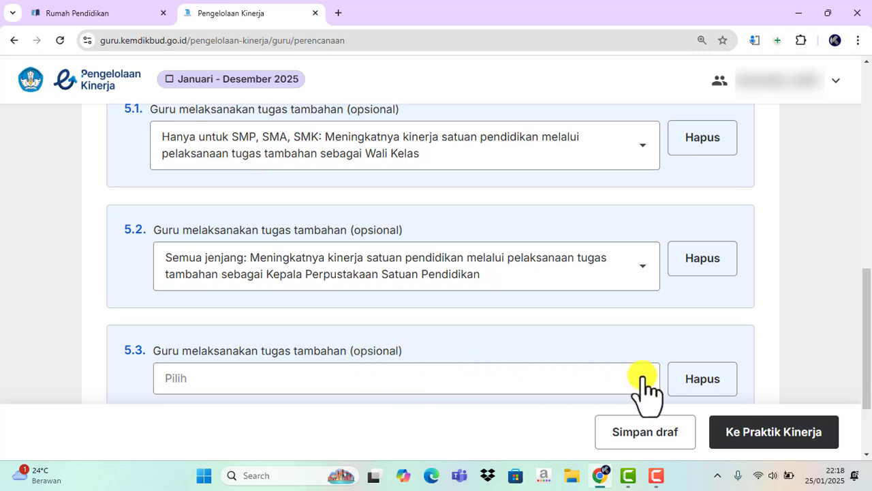
pyautogui.click(703, 379)
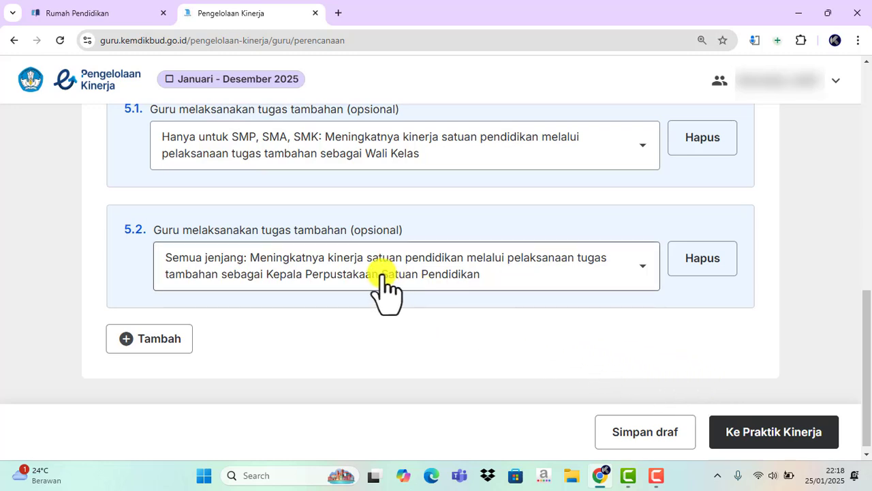
# Step: Remove the Kepala Perpustakaan additional duty 5.2 and clear the Wali Kelas choice from duty 5.1
pyautogui.click(704, 260)
pyautogui.scroll(1, 708, 267)
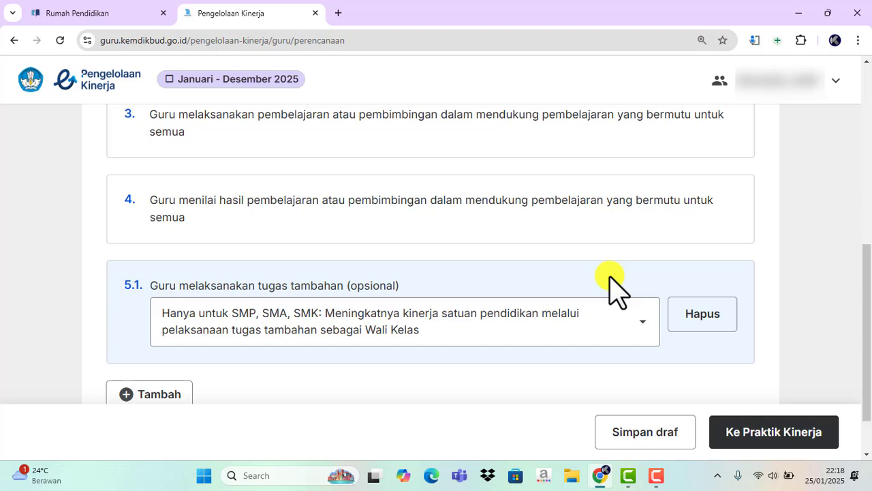
pyautogui.click(702, 315)
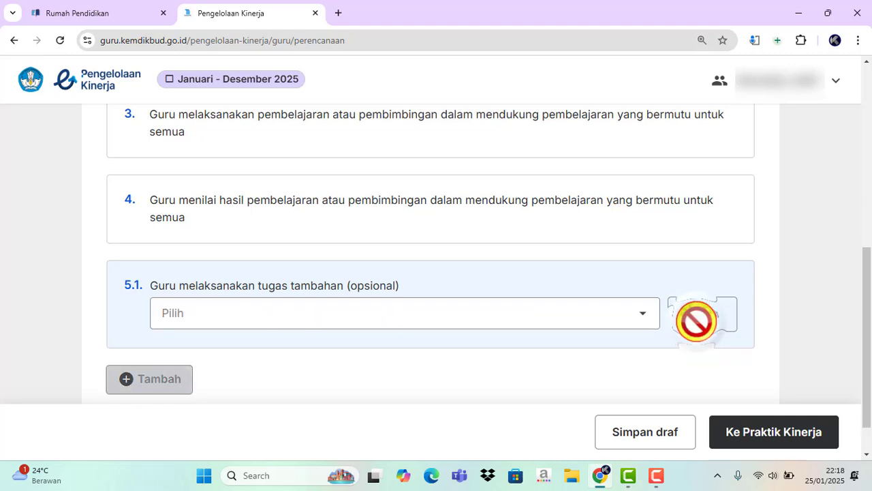
pyautogui.scroll(-1, 702, 338)
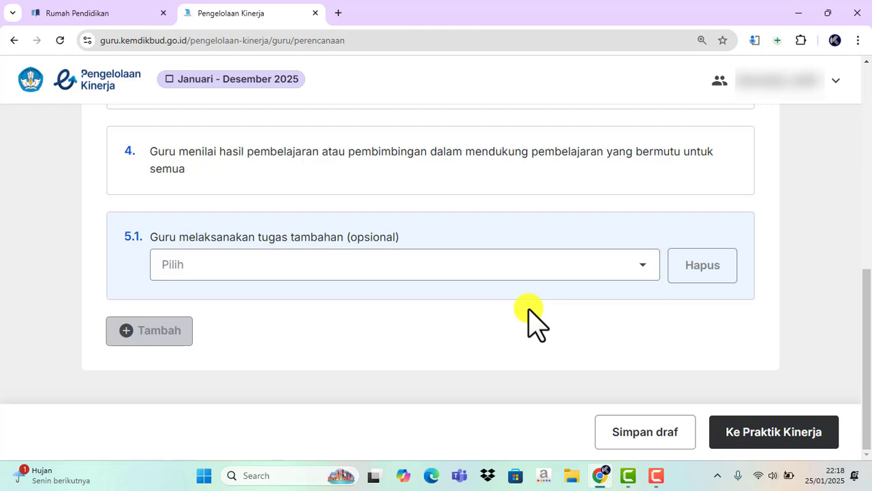
# Step: Continue to Praktik Kinerja and review the available performance focus indicators
pyautogui.click(781, 432)
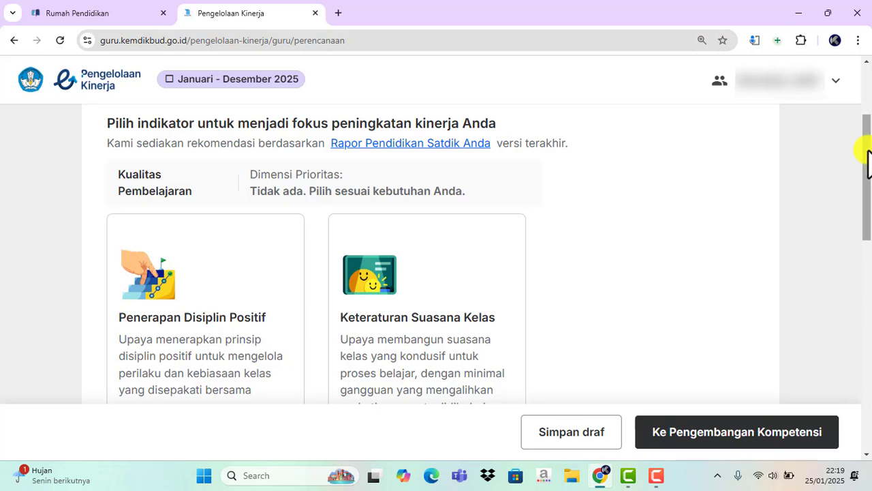
pyautogui.moveTo(864, 146); pyautogui.dragTo(869, 156)
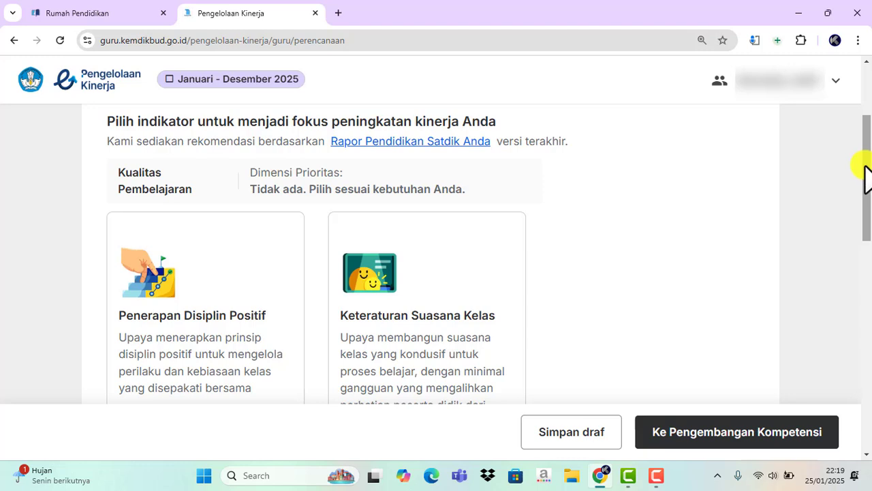
pyautogui.moveTo(866, 175); pyautogui.dragTo(863, 286)
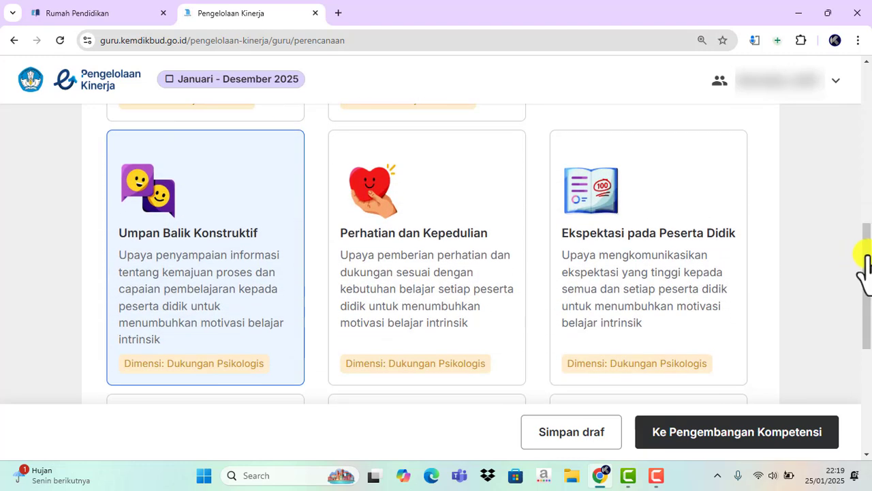
pyautogui.moveTo(866, 244); pyautogui.dragTo(857, 341)
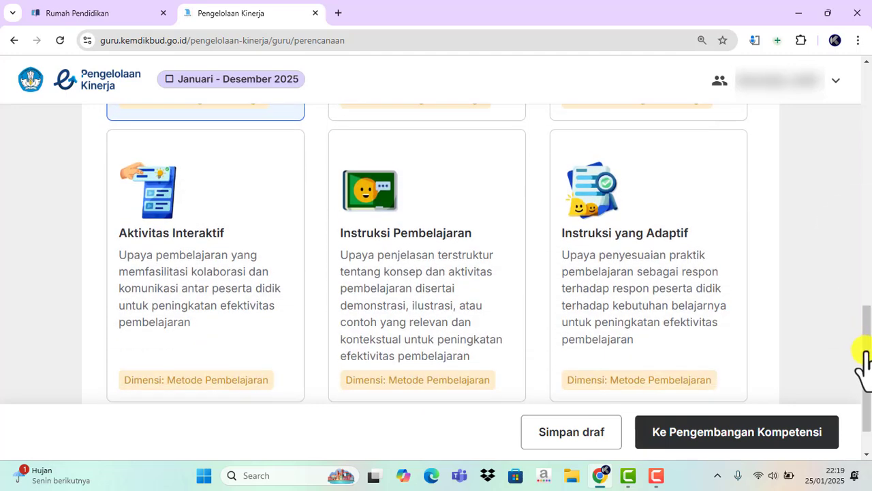
pyautogui.moveTo(866, 346); pyautogui.dragTo(866, 59)
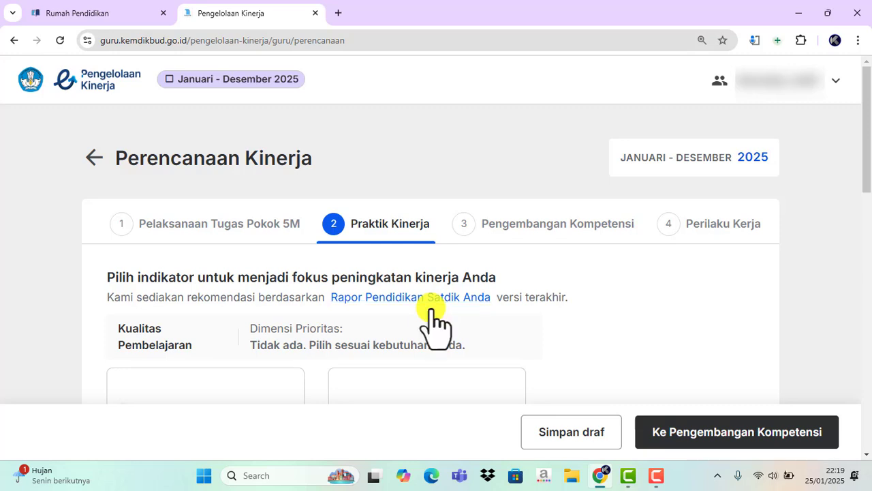
# Step: Open the school's Rapor Pendidikan summary, review the Kualitas Pembelajaran dimensions with their note, and acknowledge it
pyautogui.click(395, 300)
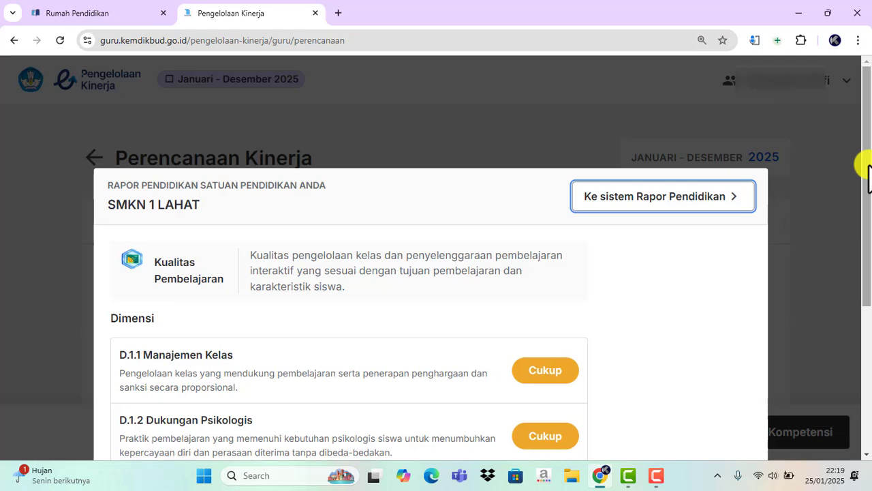
pyautogui.moveTo(869, 170); pyautogui.dragTo(868, 236)
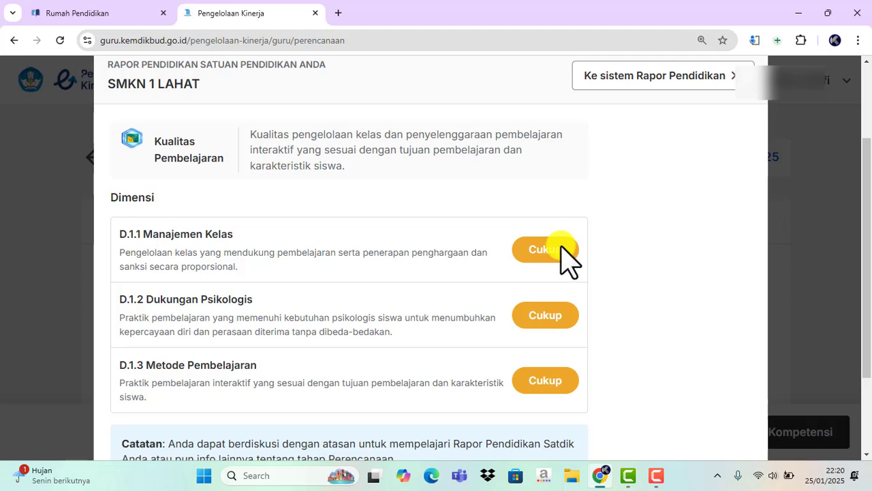
pyautogui.moveTo(866, 176); pyautogui.dragTo(866, 177)
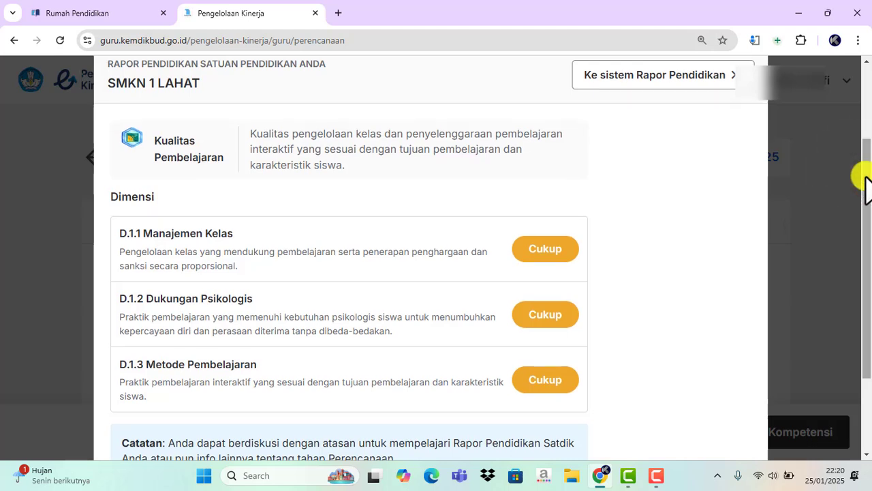
pyautogui.scroll(-2, 541, 350)
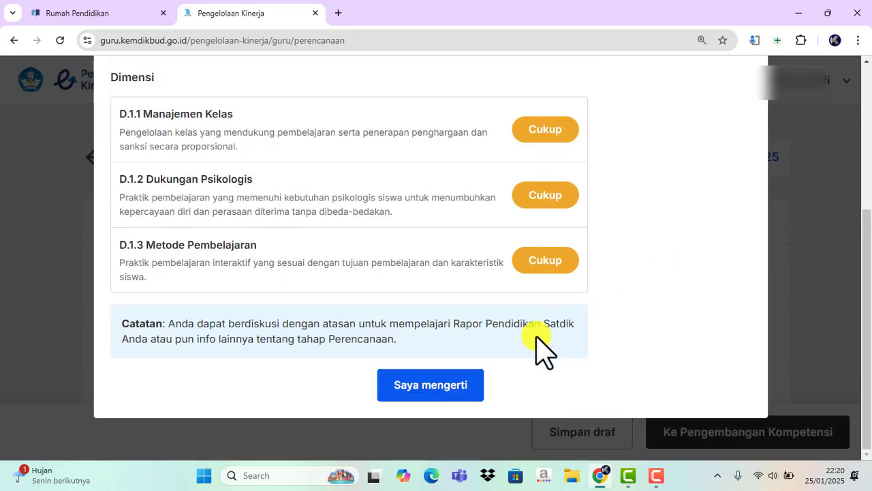
pyautogui.click(433, 386)
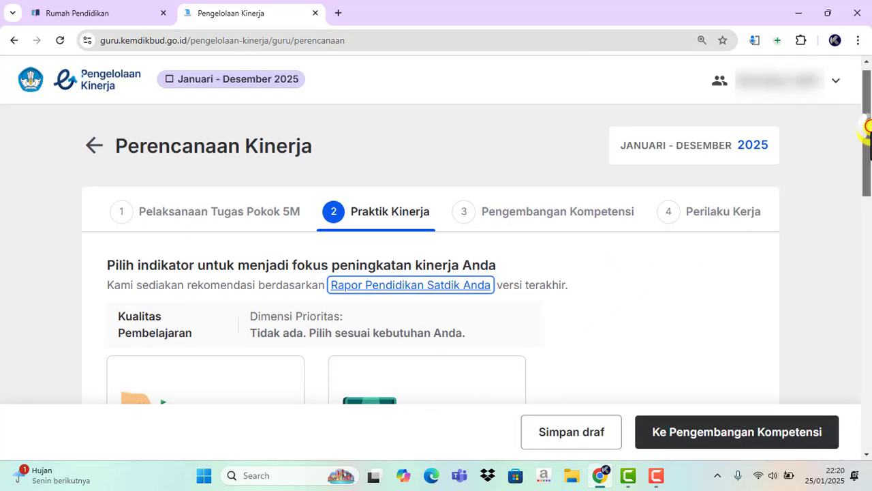
# Step: Choose Umpan Balik Konstruktif as the performance focus indicator and continue to Pengembangan Kompetensi
pyautogui.moveTo(869, 126); pyautogui.dragTo(866, 159)
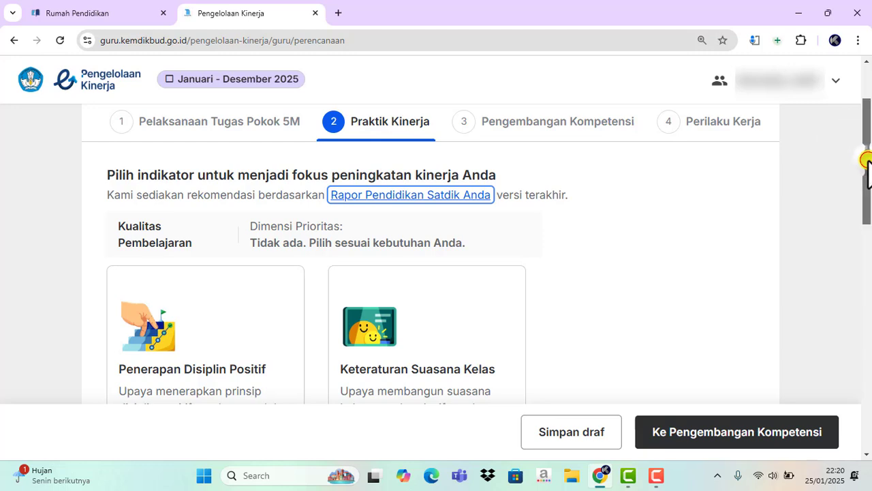
pyautogui.moveTo(868, 163); pyautogui.dragTo(860, 264)
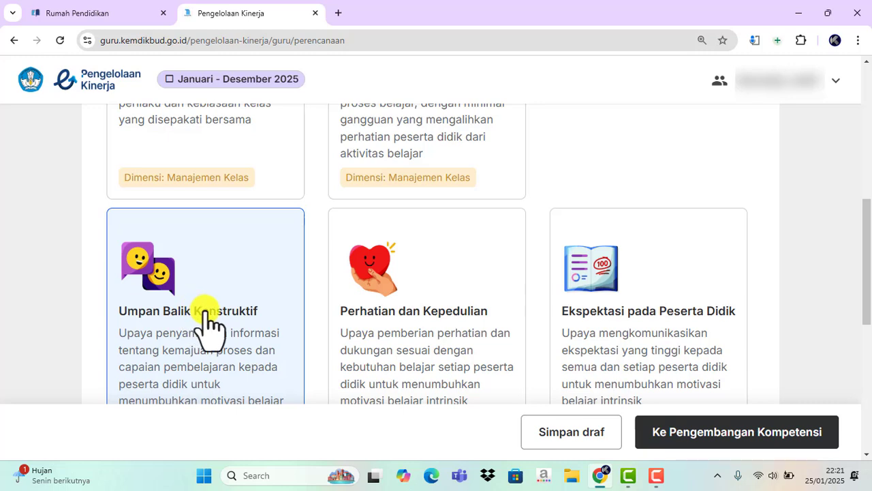
pyautogui.click(205, 314)
pyautogui.click(204, 310)
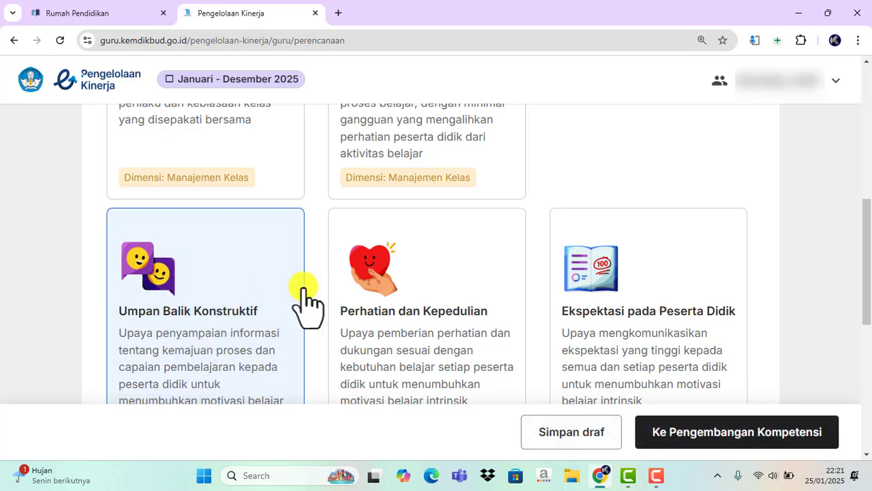
pyautogui.click(738, 430)
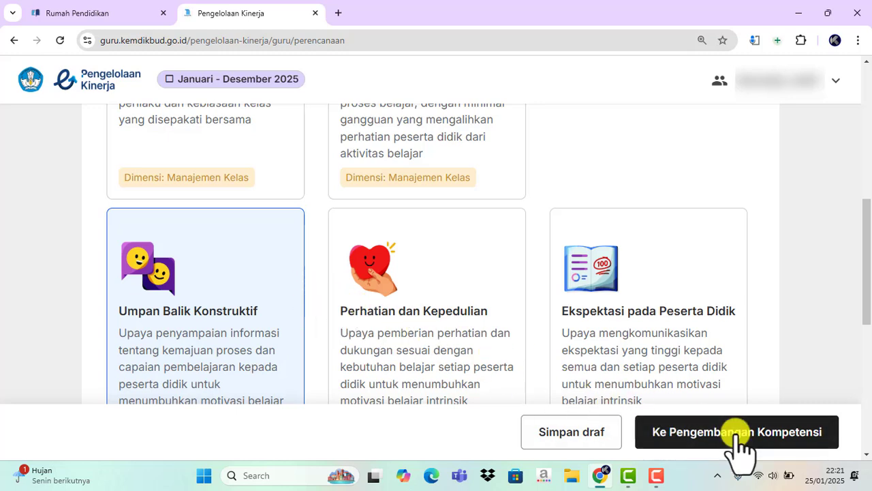
pyautogui.click(736, 432)
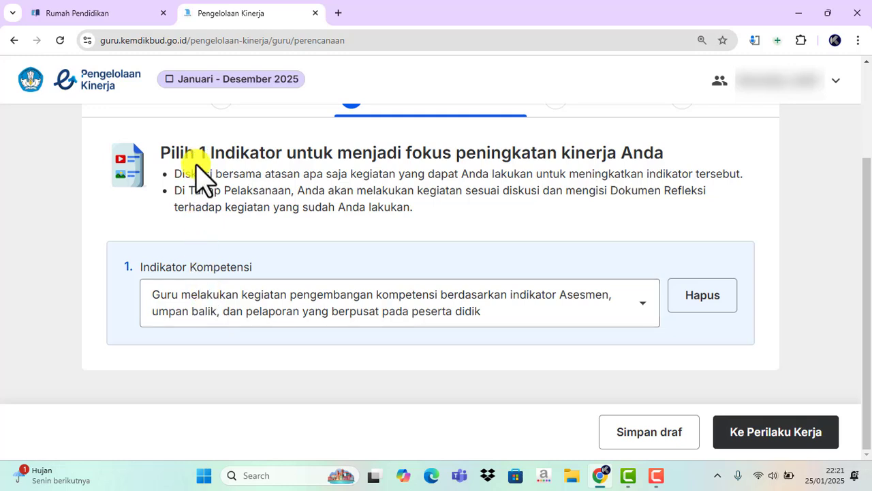
# Step: Set the Indikator Kompetensi to the Karakteristik dan cara belajar peserta didik option and continue to Perilaku Kerja
pyautogui.click(643, 304)
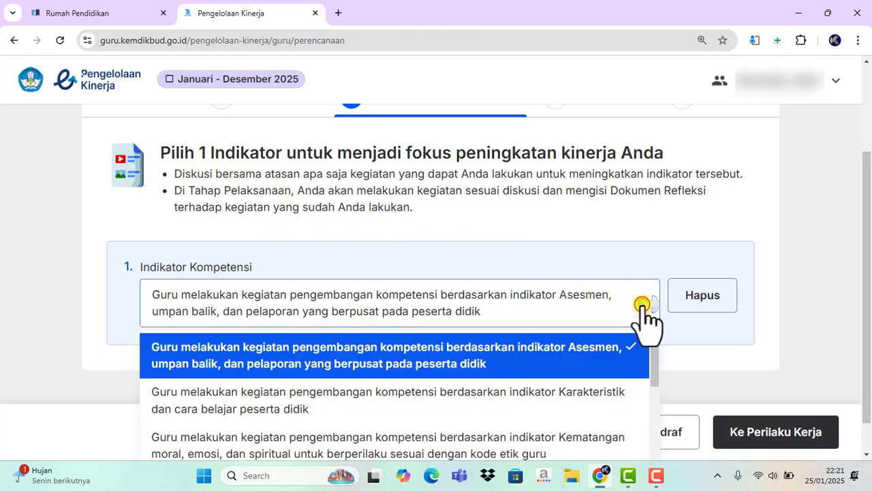
pyautogui.click(653, 367)
pyautogui.scroll(-1, 293, 185)
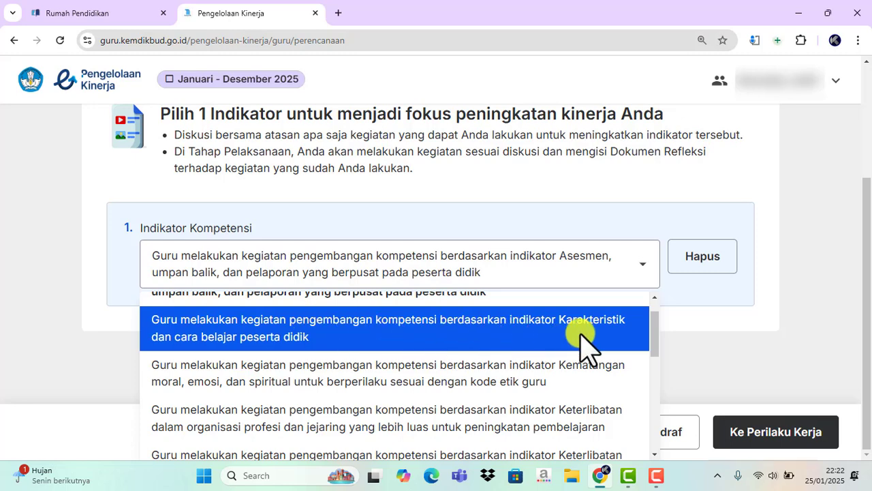
pyautogui.click(254, 334)
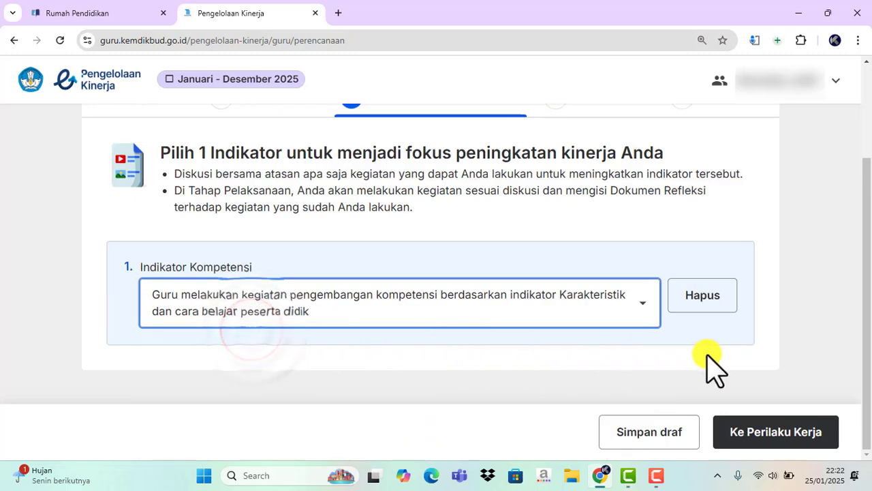
pyautogui.click(799, 434)
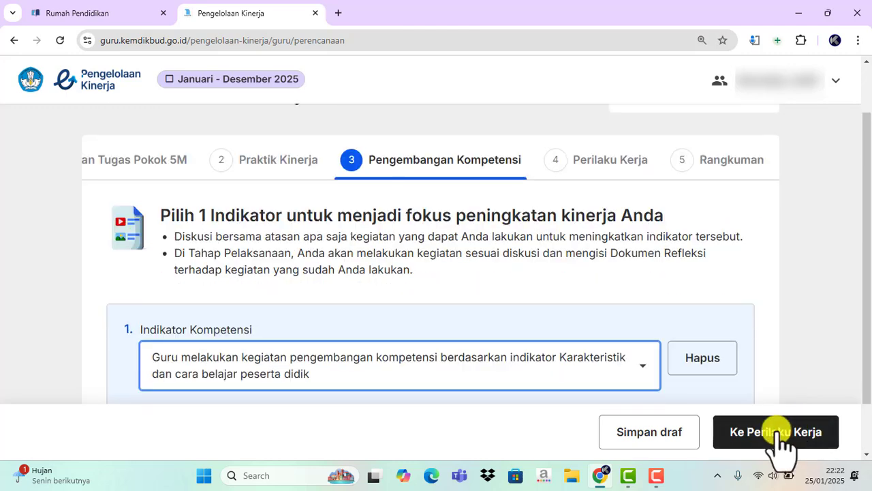
pyautogui.click(776, 432)
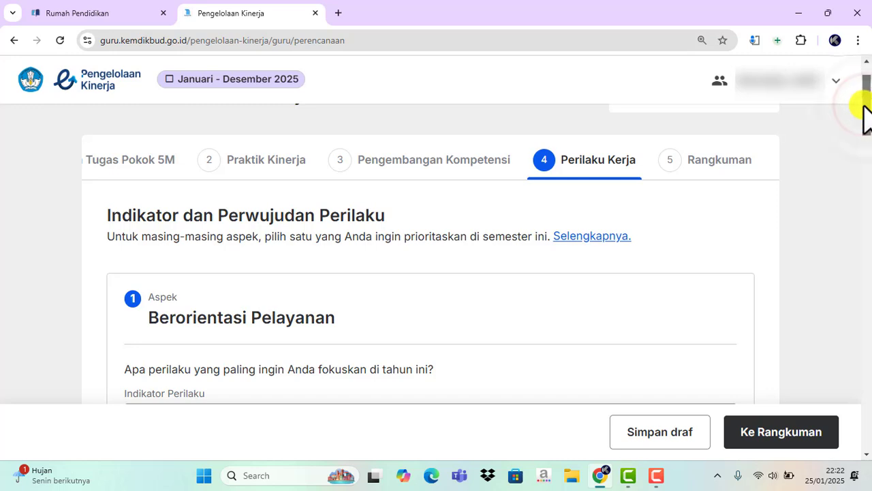
# Step: For the Berorientasi Pelayanan aspect, set Indikator Perilaku to "Melakukan perbaikan terus-menerus terhadap kompetensi dan perilaku kerjanya"
pyautogui.scroll(-1, 864, 119)
pyautogui.scroll(-1, 863, 117)
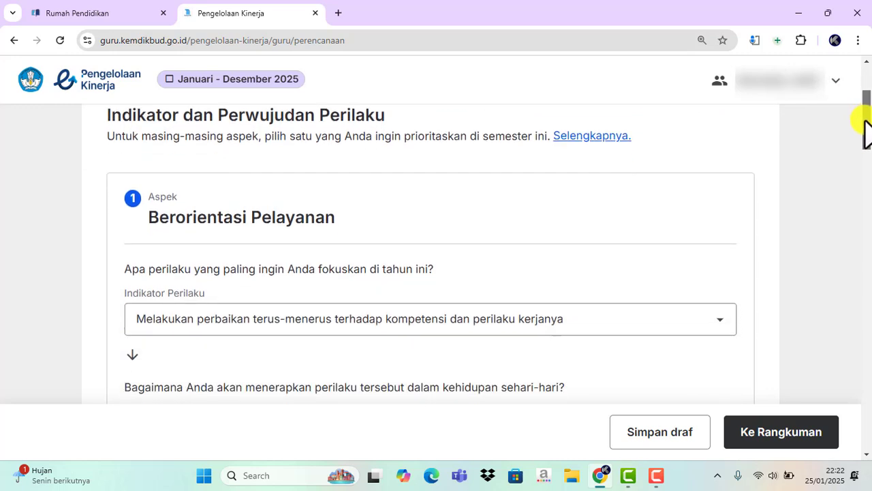
pyautogui.scroll(-1, 865, 129)
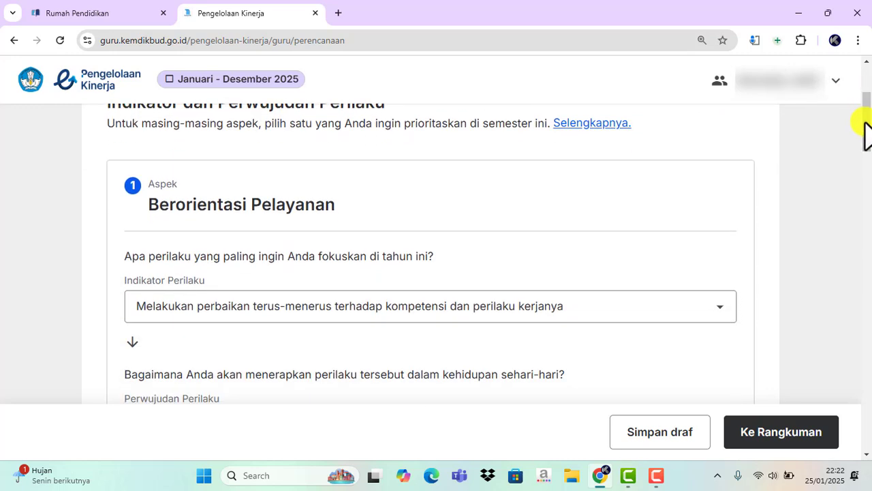
pyautogui.moveTo(867, 133)
pyautogui.mouseDown()
pyautogui.moveTo(859, 432)
pyautogui.moveTo(866, 120)
pyautogui.moveTo(866, 136)
pyautogui.mouseUp()
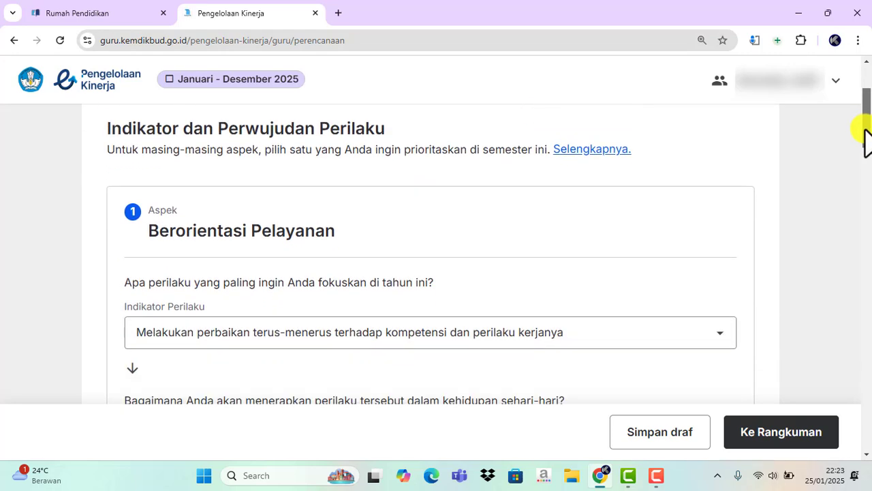
pyautogui.scroll(-1, 238, 284)
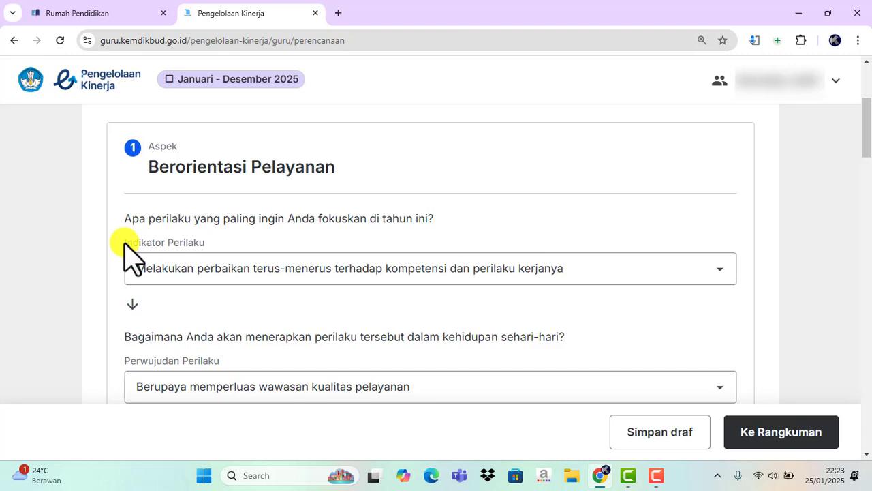
pyautogui.click(722, 270)
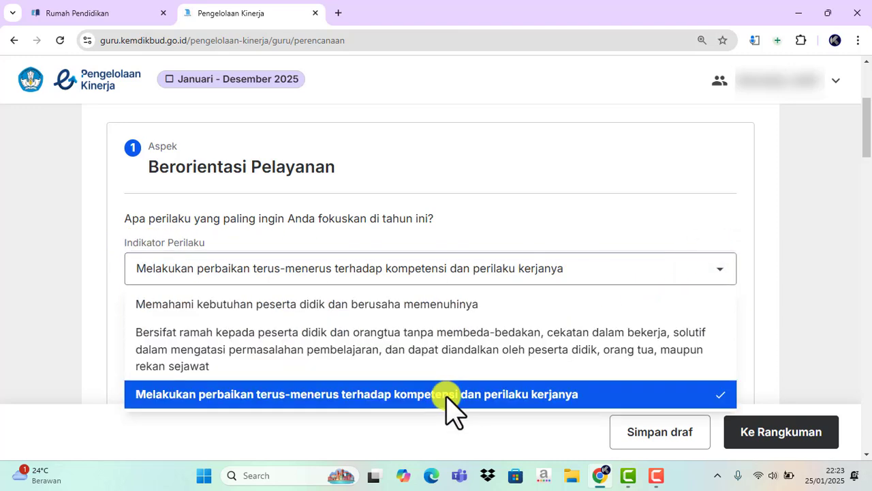
pyautogui.click(447, 395)
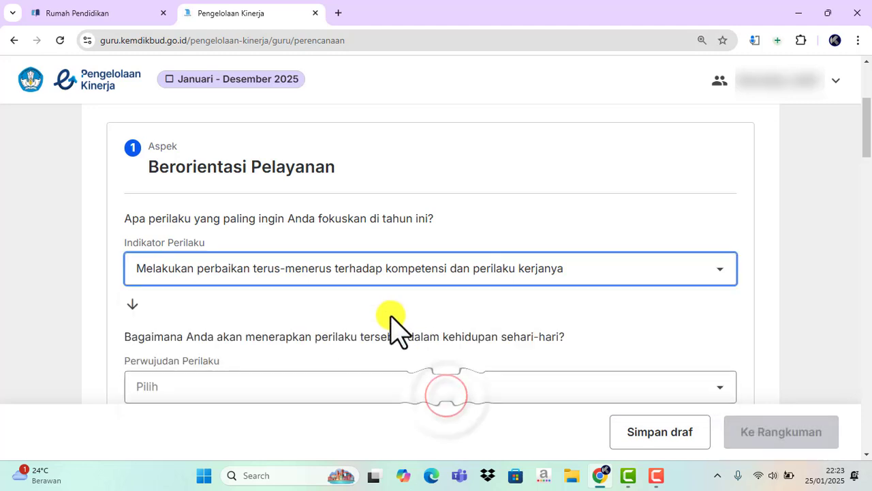
# Step: Set the Perwujudan Perilaku of Berorientasi Pelayanan to "Berupaya memperluas wawasan kualitas pelayanan"
pyautogui.scroll(-1, 392, 327)
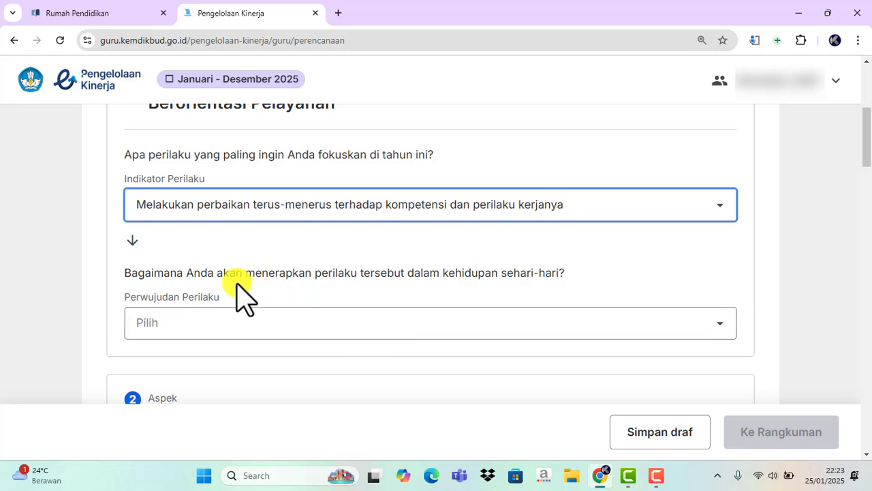
pyautogui.click(721, 320)
pyautogui.click(385, 415)
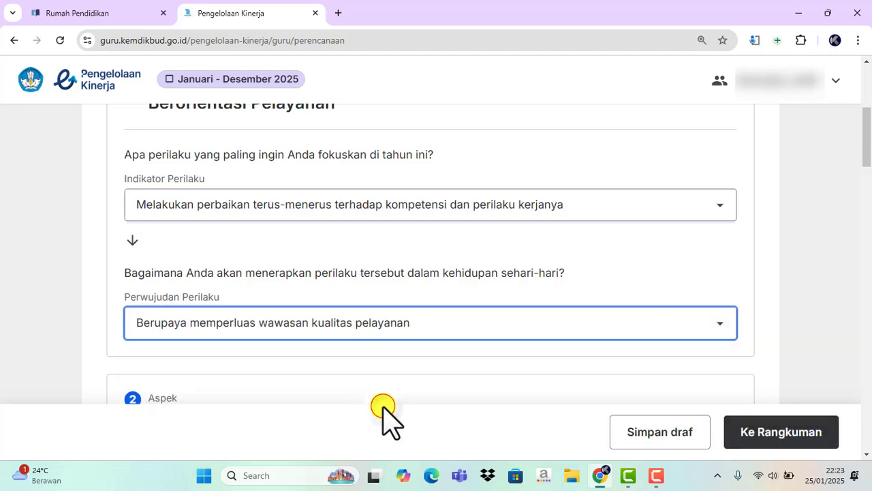
# Step: Look through the remaining Perilaku Kerja aspects down to Kolaboratif, keep their selections, and continue to Rangkuman
pyautogui.scroll(-5, 385, 419)
pyautogui.scroll(-9, 385, 418)
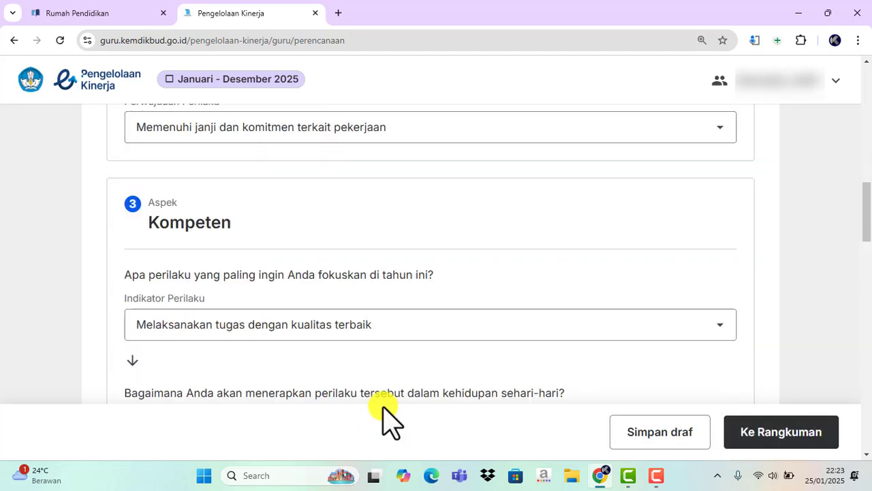
pyautogui.scroll(-12, 347, 269)
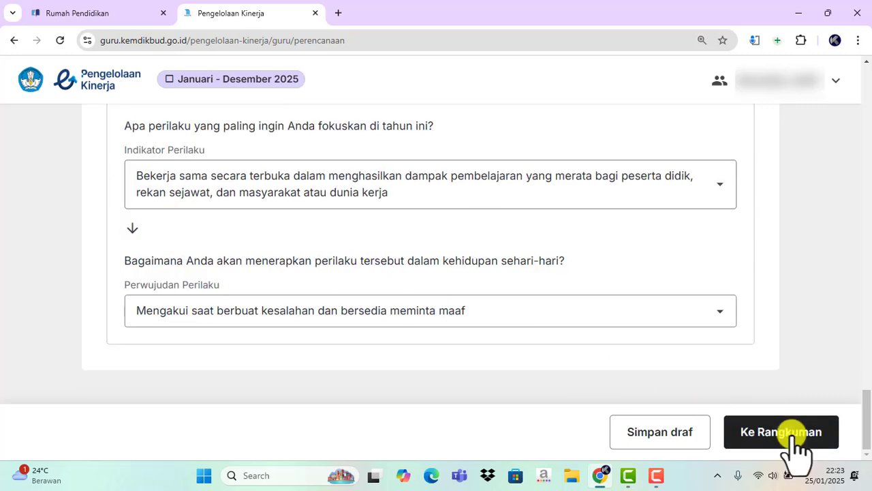
pyautogui.click(794, 433)
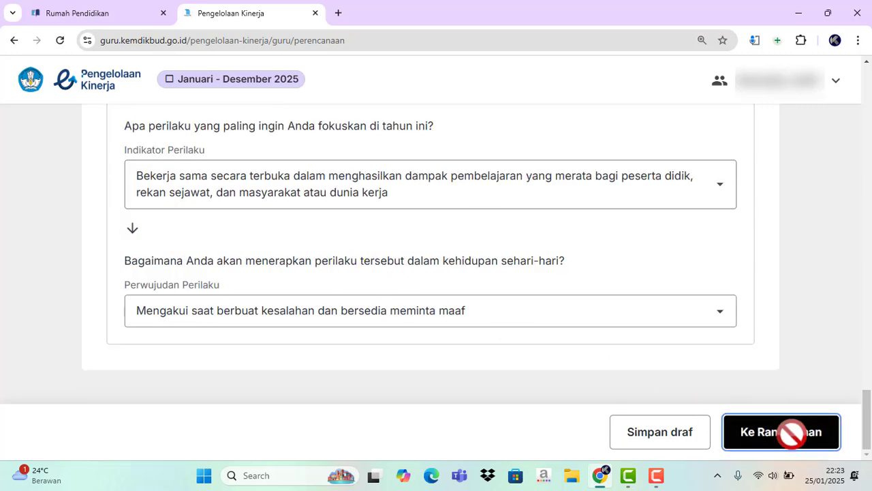
# Step: Review the performance plan summary, from Pelaksanaan Tugas Pokok 5M through Pengembangan Kompetensi to all aspects in the Perilaku Kerja table
pyautogui.scroll(1, 263, 250)
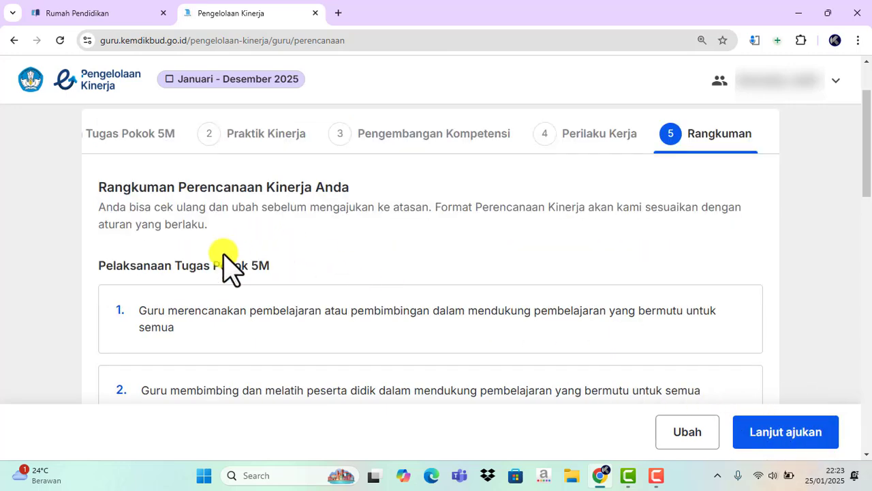
pyautogui.scroll(-1, 222, 250)
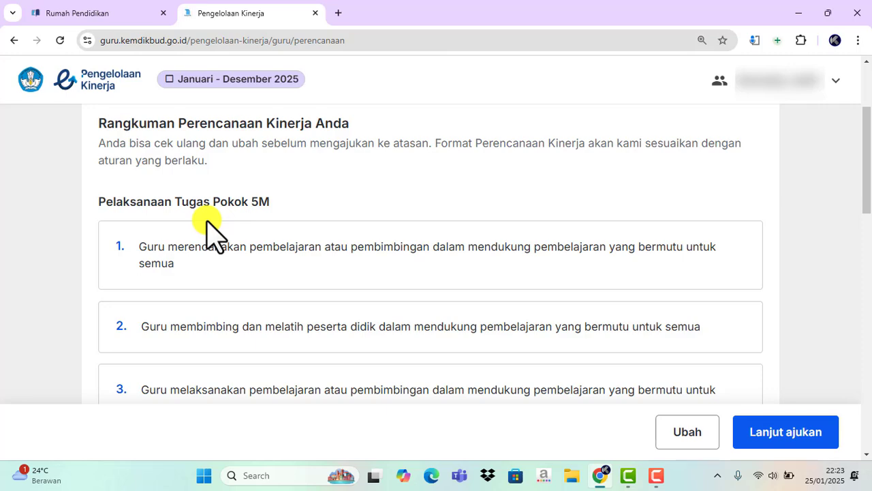
pyautogui.scroll(-2, 214, 235)
pyautogui.scroll(-5, 207, 220)
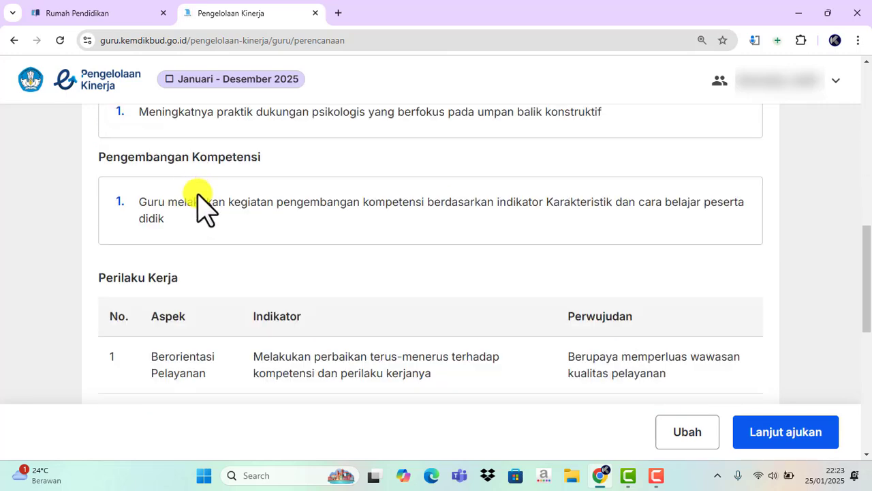
pyautogui.scroll(-7, 188, 225)
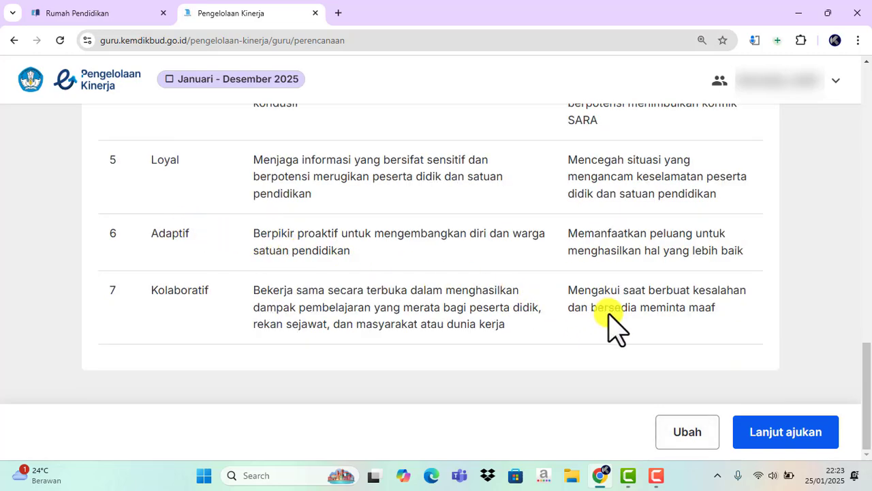
pyautogui.scroll(2, 640, 332)
pyautogui.scroll(6, 613, 320)
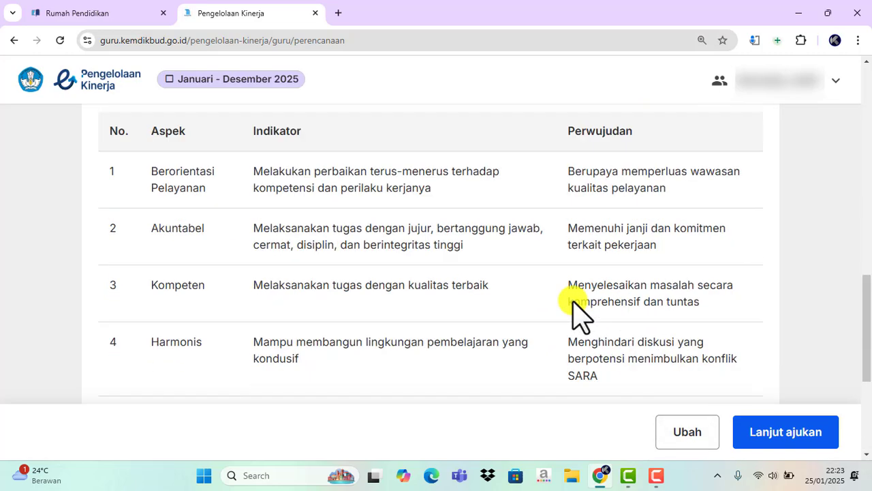
pyautogui.scroll(8, 470, 280)
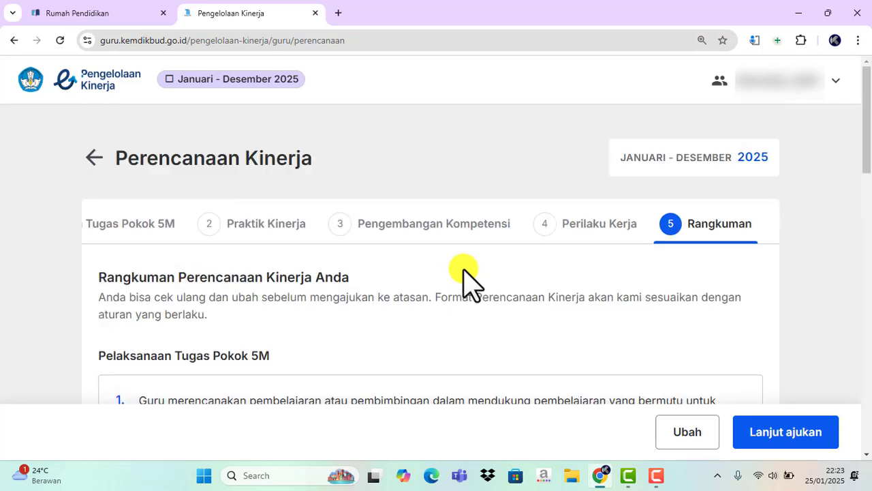
# Step: Proceed to the plan's submission to the supervisor and save the plan as a draft instead of submitting it
pyautogui.click(794, 439)
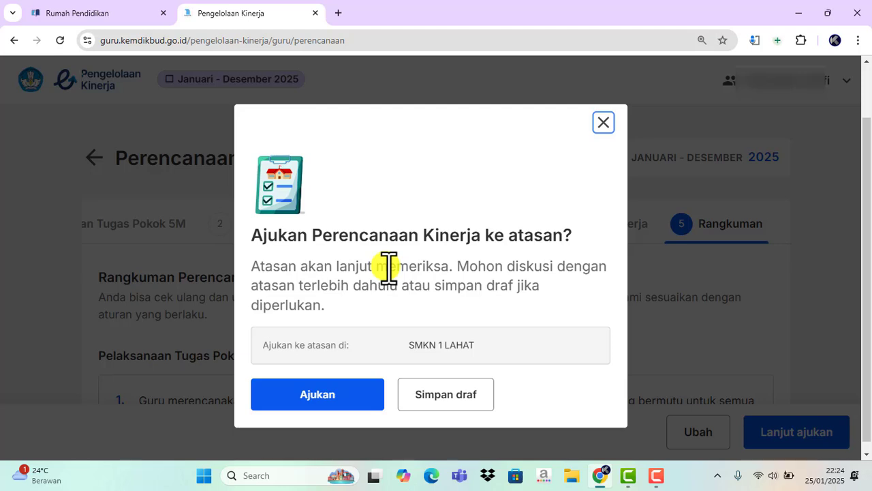
pyautogui.click(311, 403)
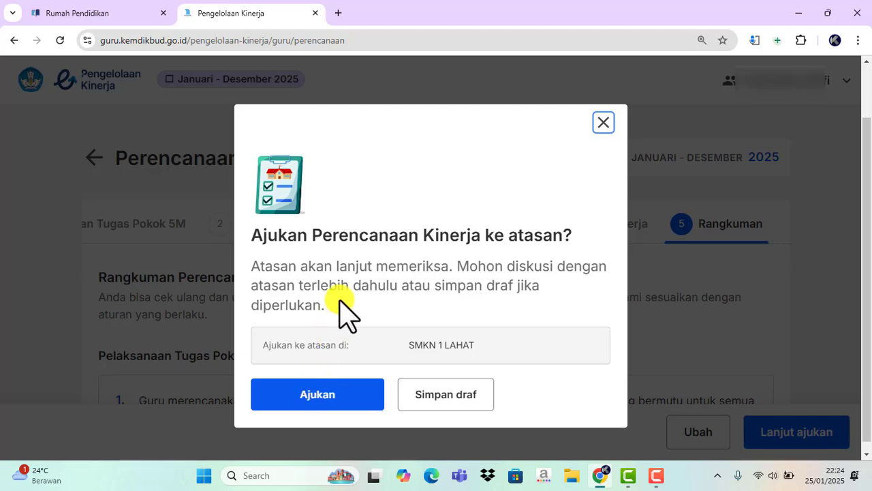
pyautogui.click(448, 397)
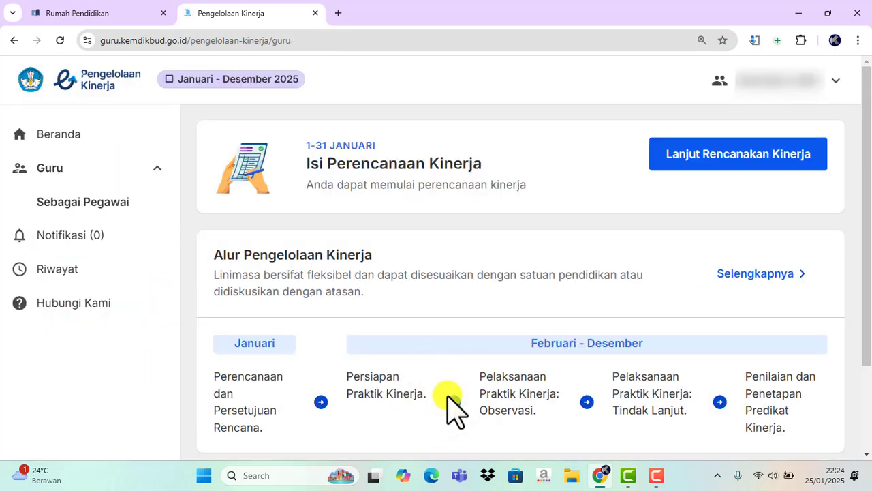